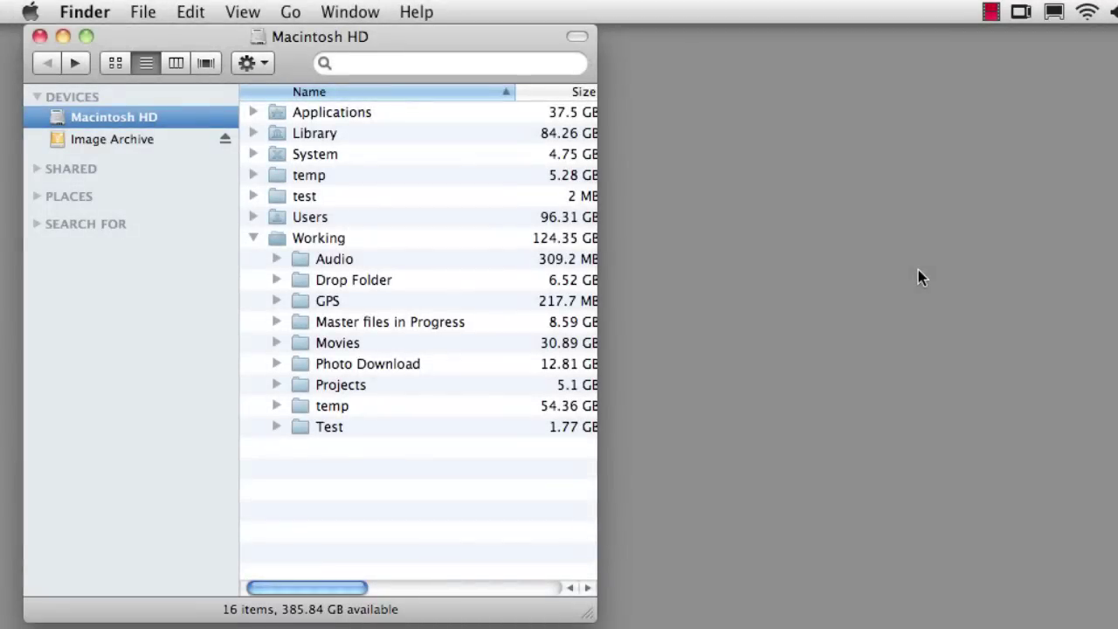
# Open the Working folder and add a new folder named 'Catalogs' in it.
pyautogui.click(277, 236)
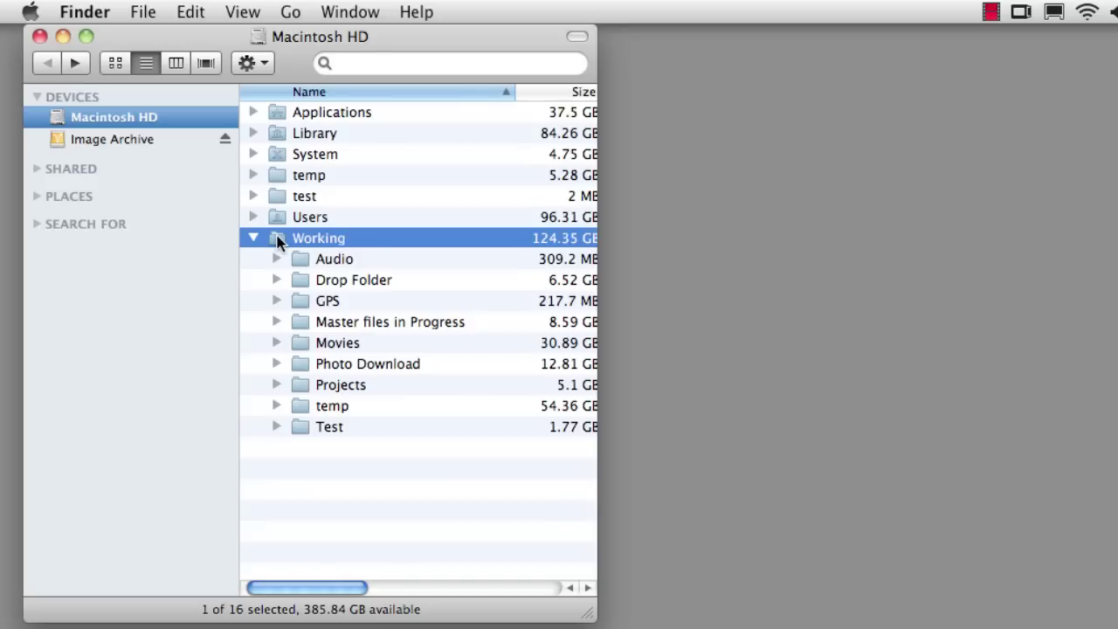
pyautogui.doubleClick(277, 238)
pyautogui.press('super+shift+n')
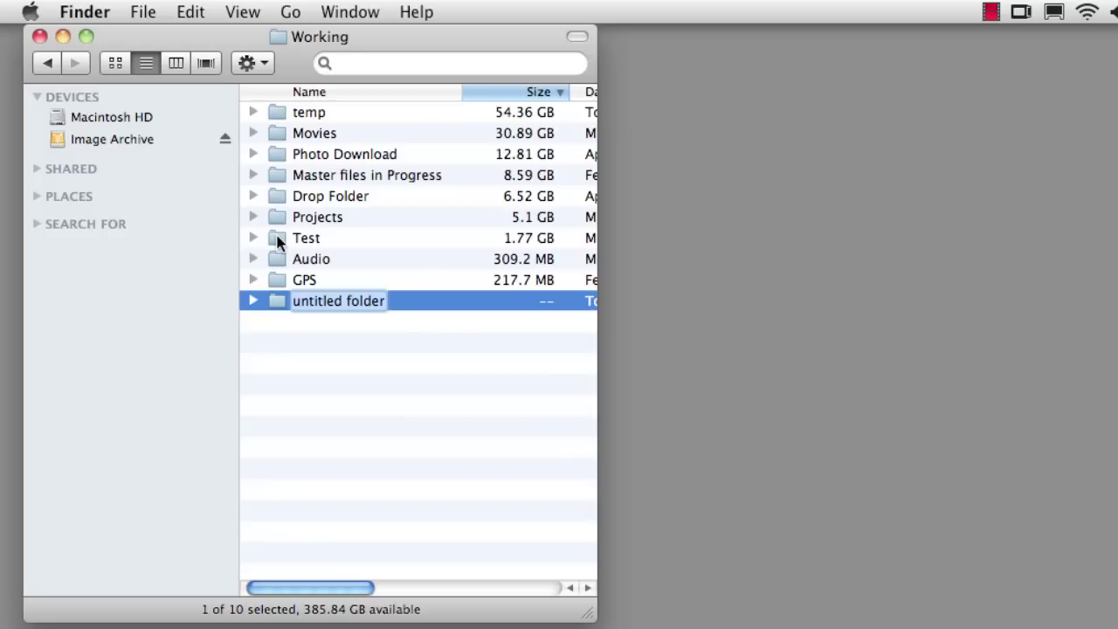
pyautogui.write('Catalog')
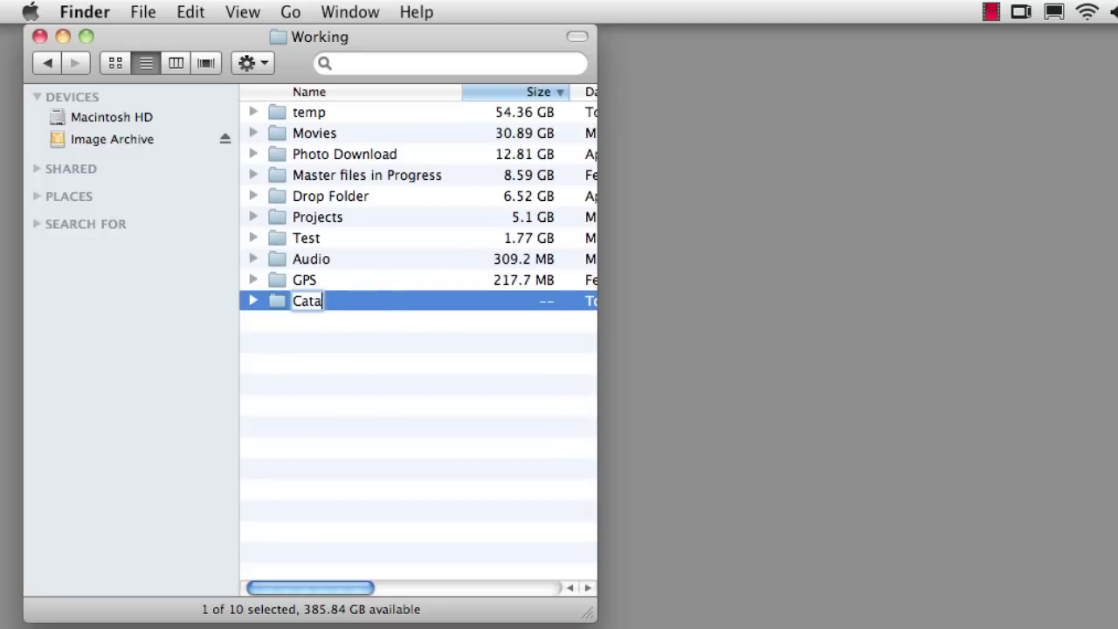
pyautogui.write('s')
pyautogui.press('Return')
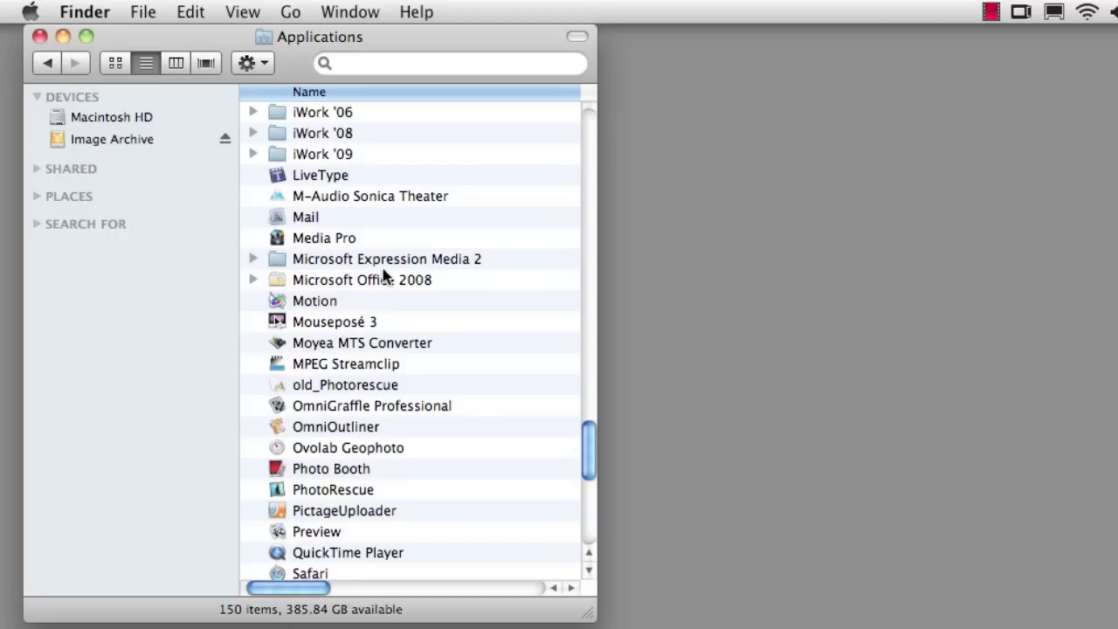
# Launch Media Pro and choose Try Media Pro instead of activating it.
pyautogui.click(276, 242)
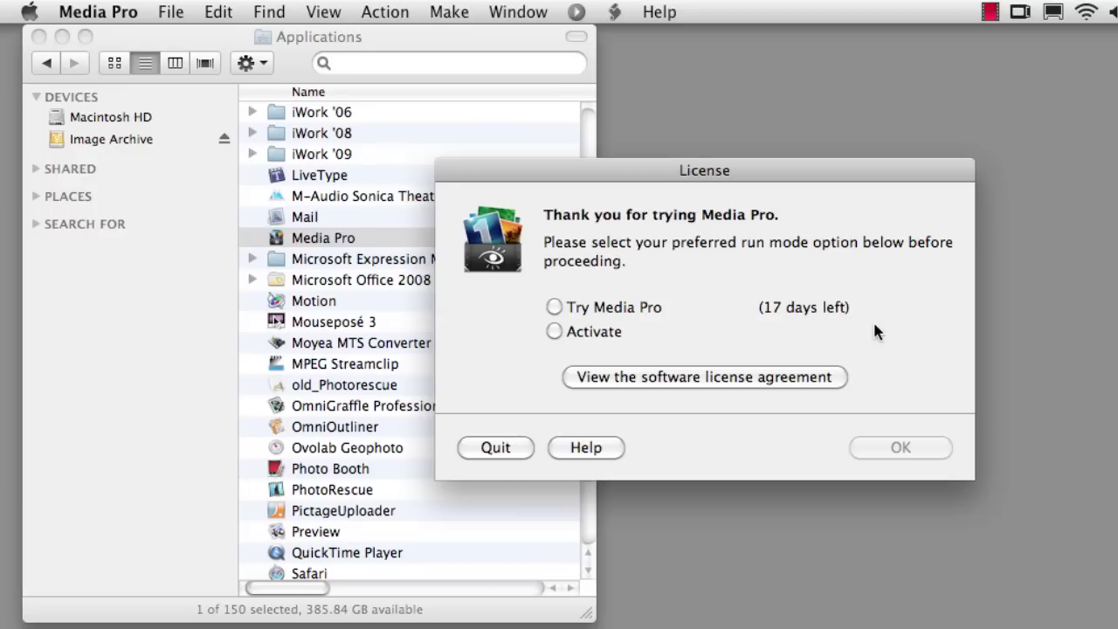
pyautogui.click(555, 330)
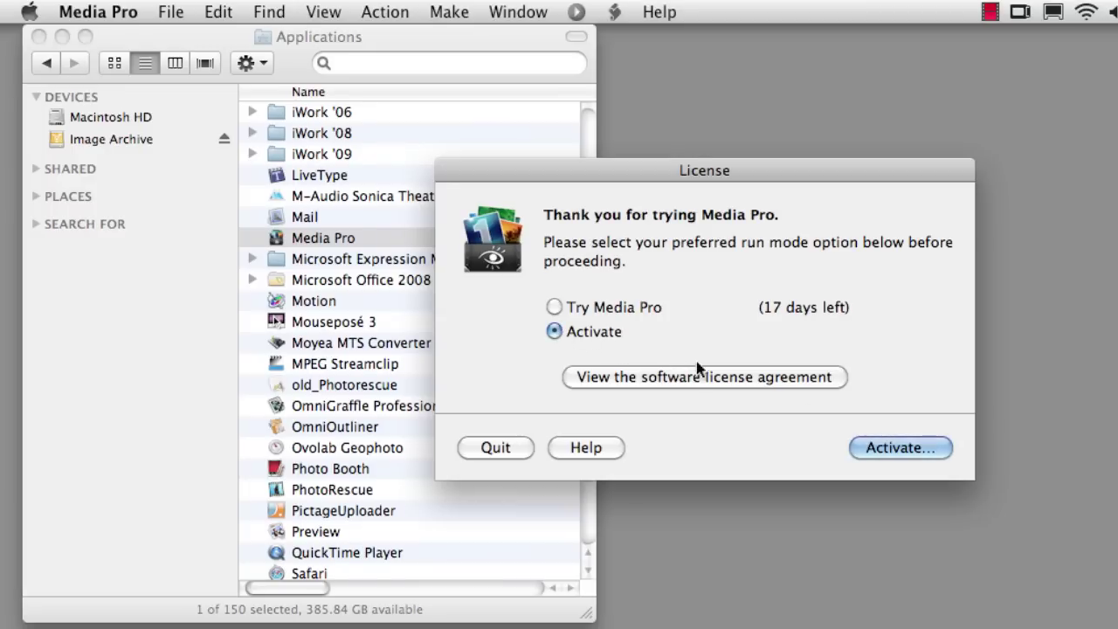
pyautogui.click(554, 306)
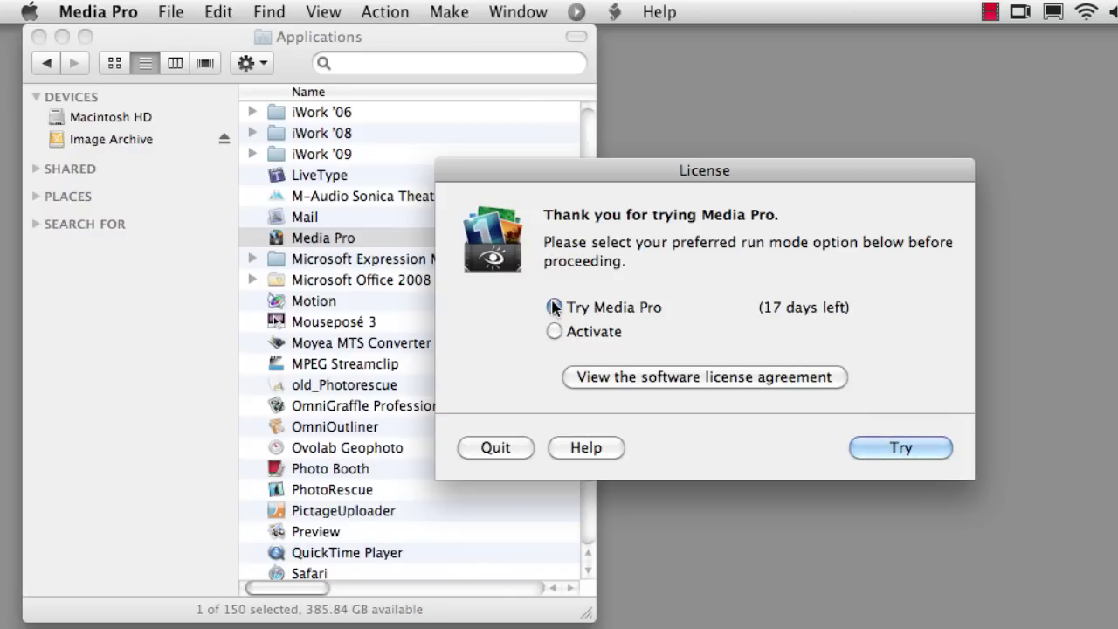
pyautogui.press('Return')
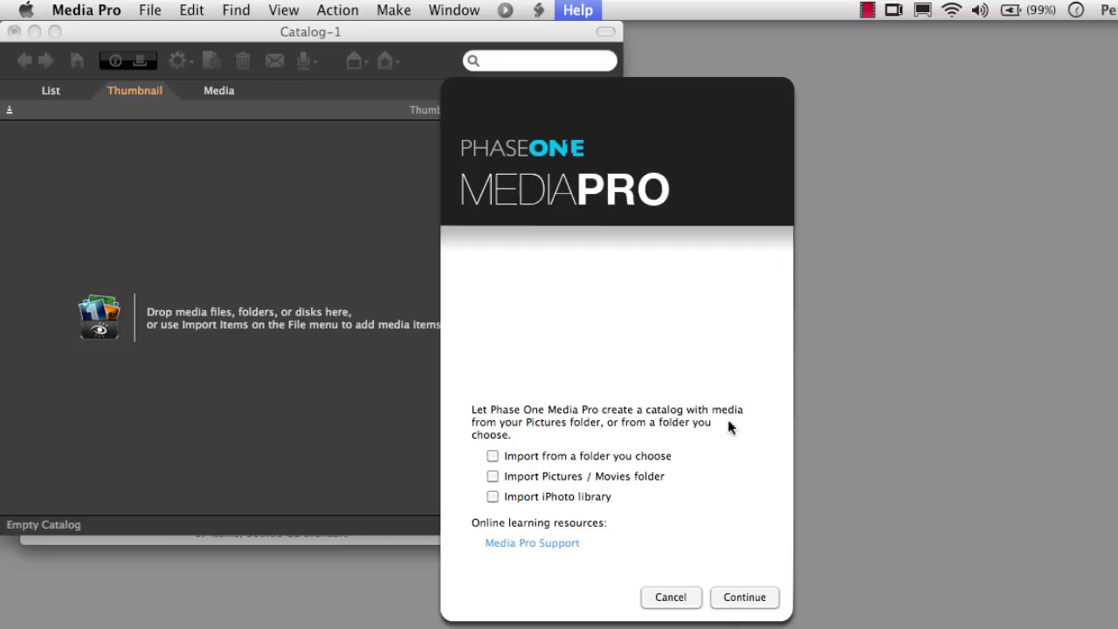
# Cancel the Phase One welcome dialog so no media is imported into Catalog-1.
pyautogui.click(671, 601)
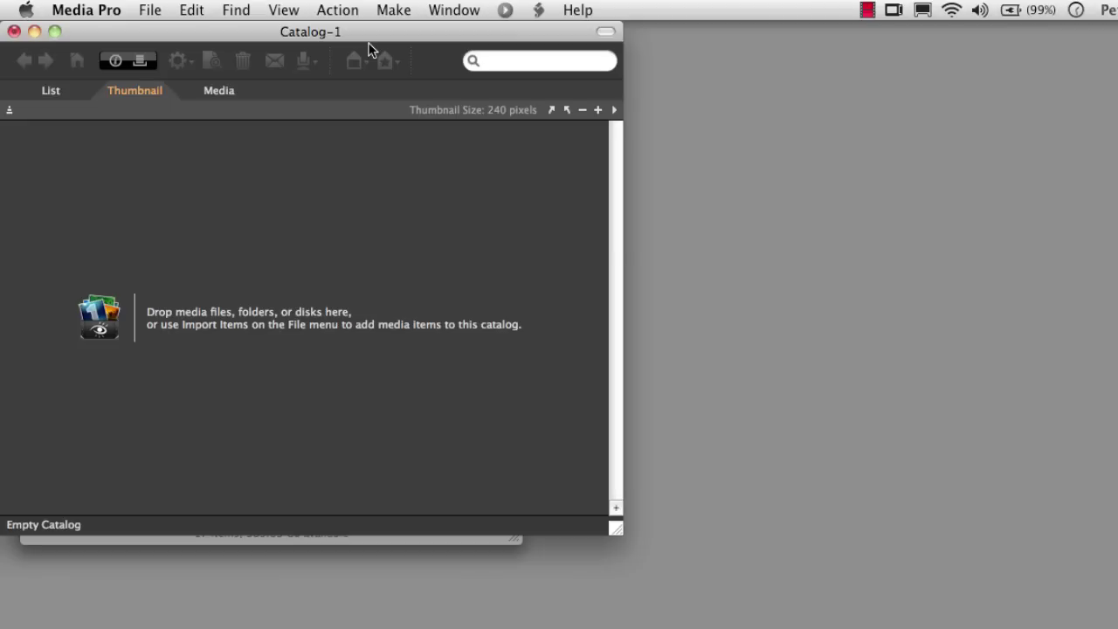
# Save Catalog-1 as 'Master Catalog' in the Working > Catalogs folder.
pyautogui.click(149, 10)
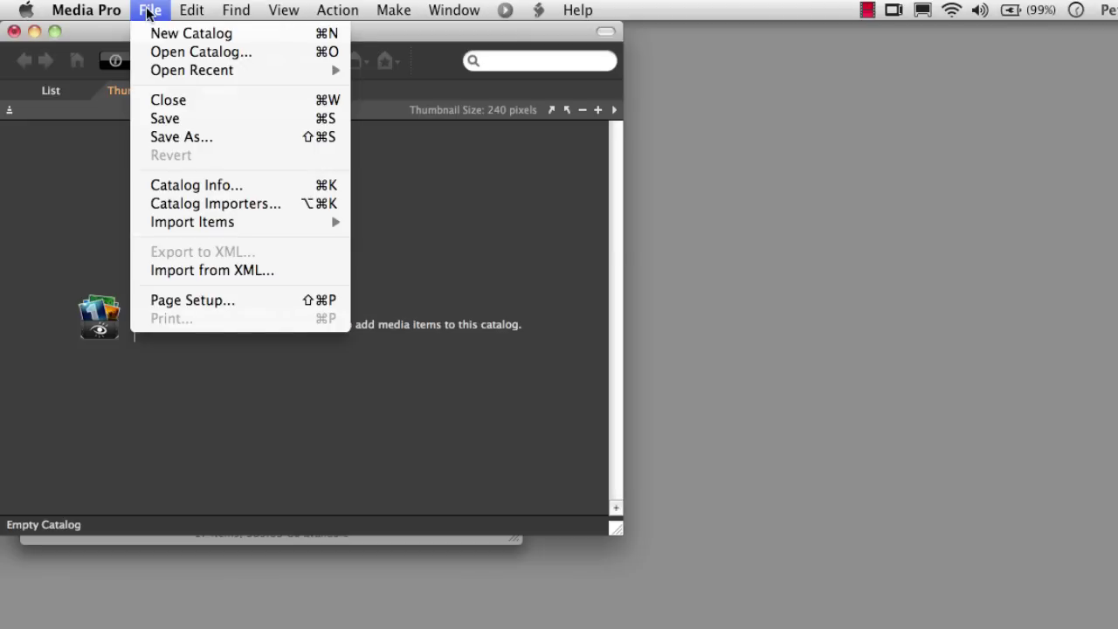
pyautogui.click(174, 136)
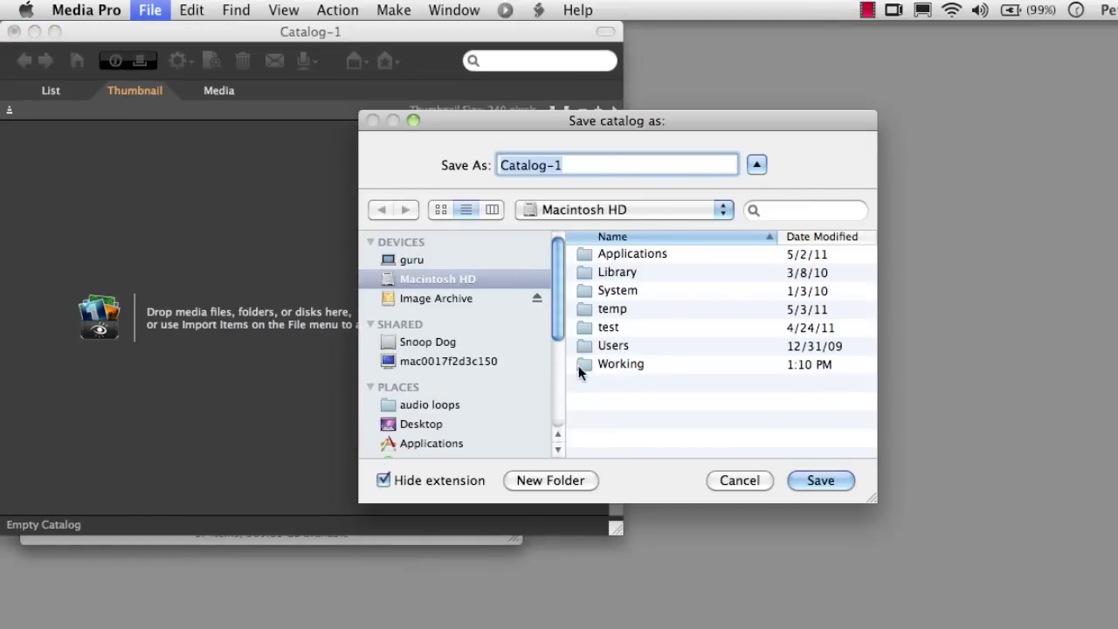
pyautogui.click(580, 367)
pyautogui.doubleClick(579, 367)
pyautogui.doubleClick(584, 272)
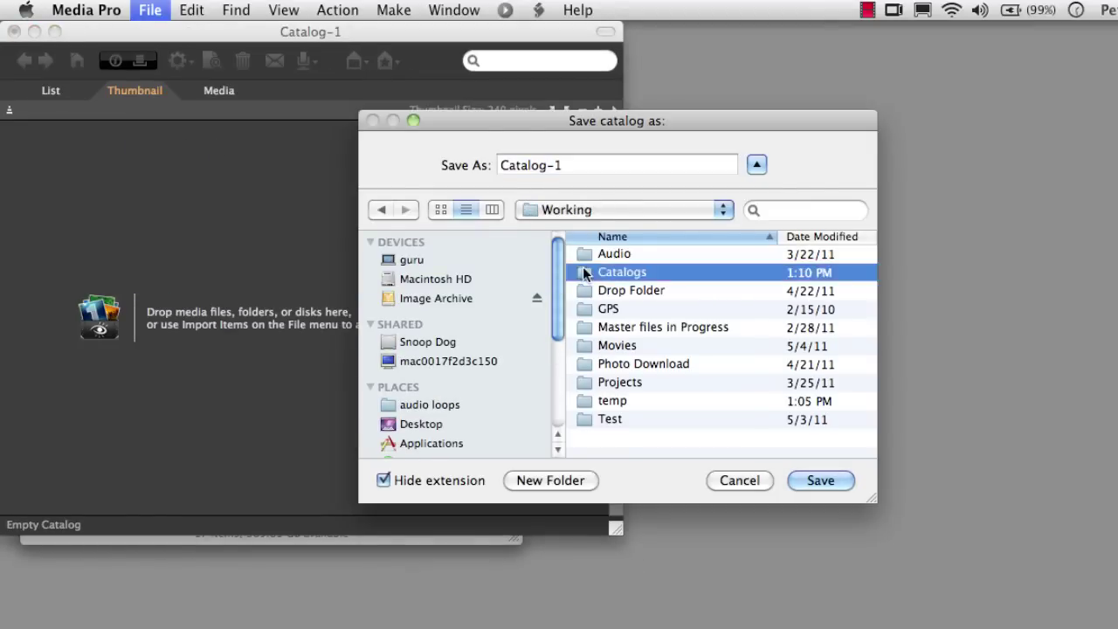
pyautogui.click(574, 171)
pyautogui.moveTo(574, 171); pyautogui.dragTo(393, 170)
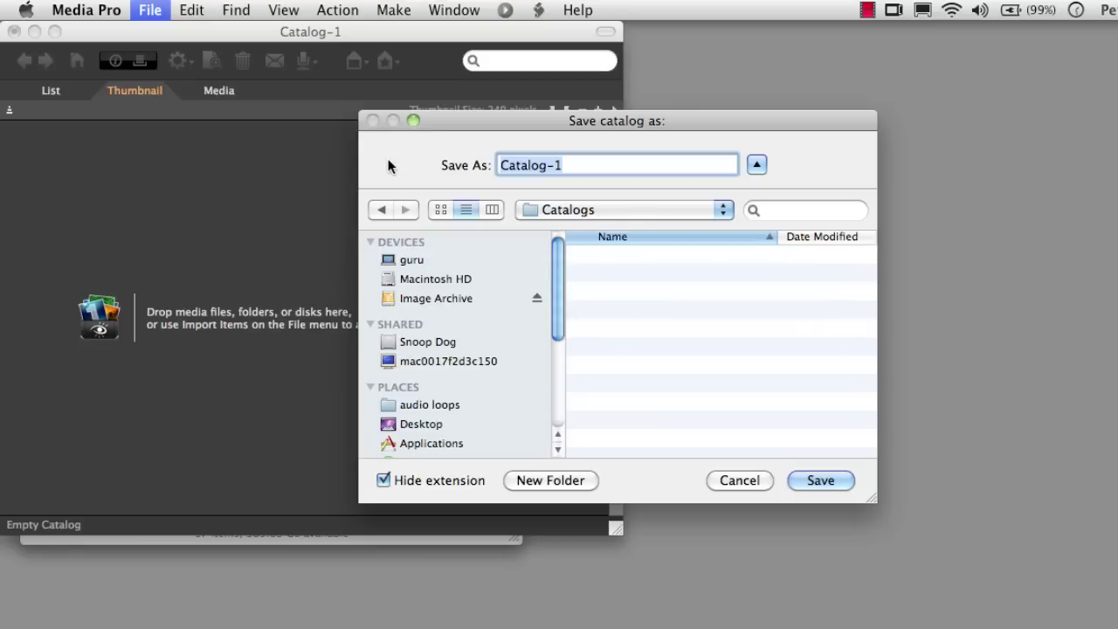
pyautogui.write('Master')
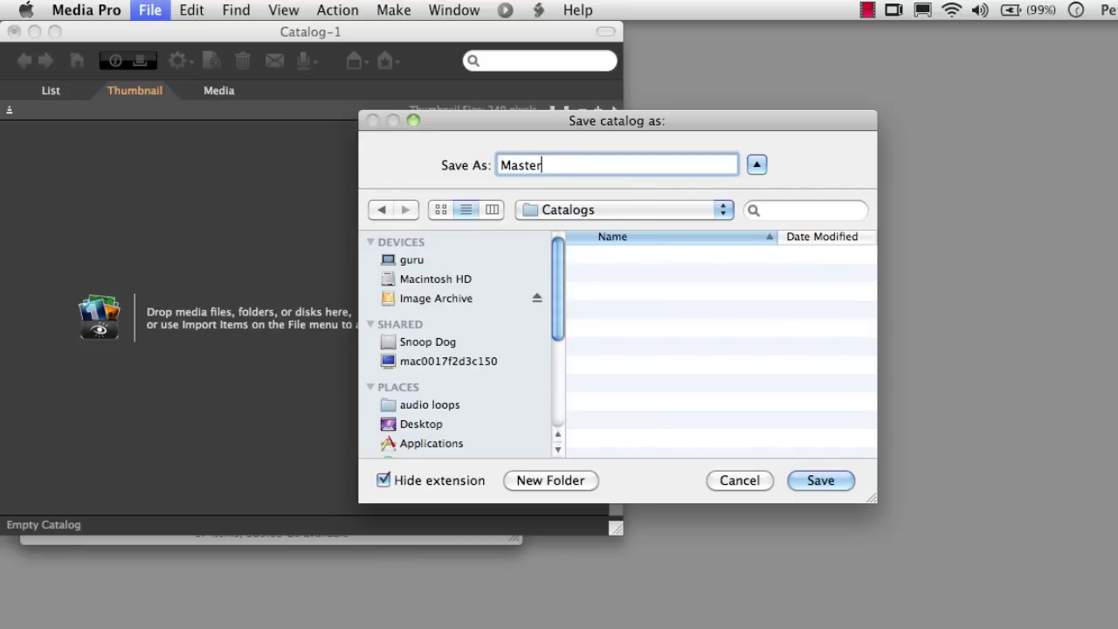
pyautogui.write(' Catalog')
pyautogui.click(821, 480)
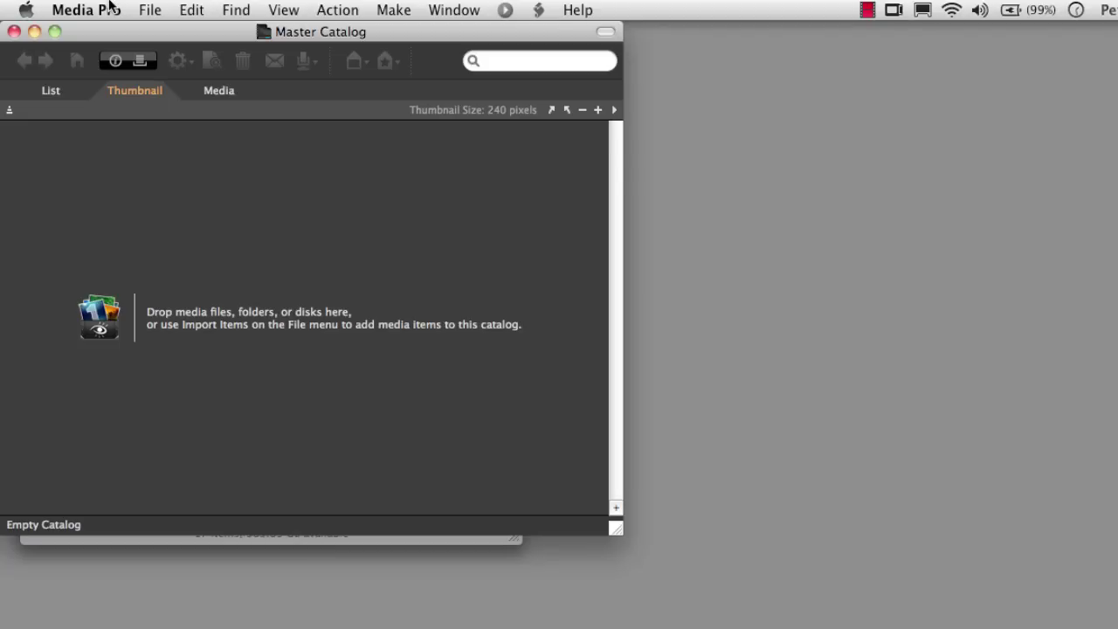
pyautogui.click(110, 6)
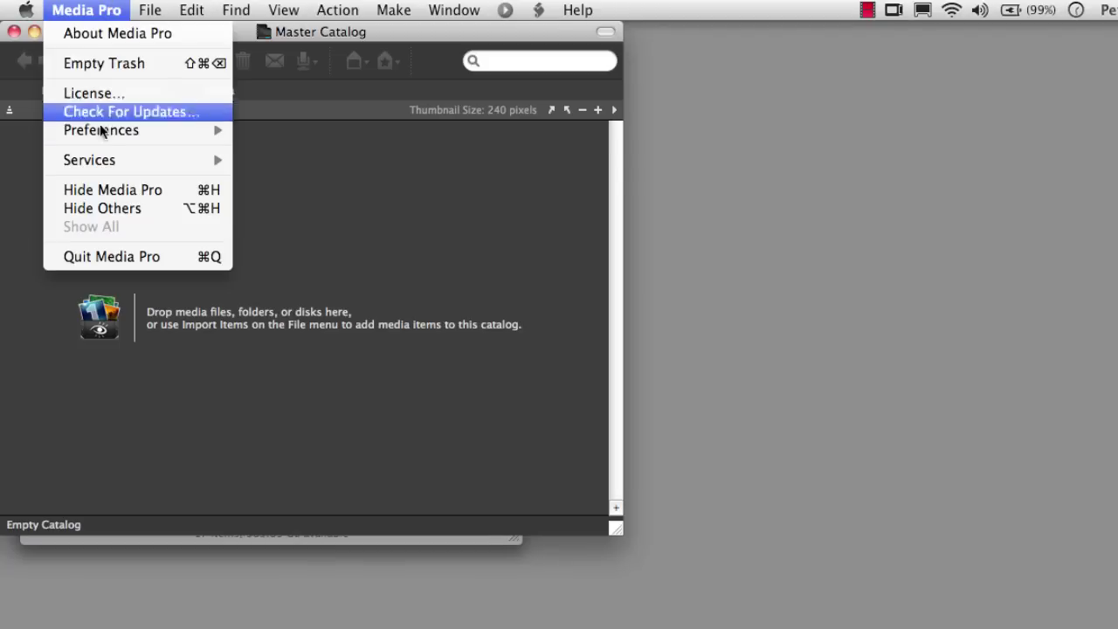
pyautogui.moveTo(101, 131)
pyautogui.click(289, 134)
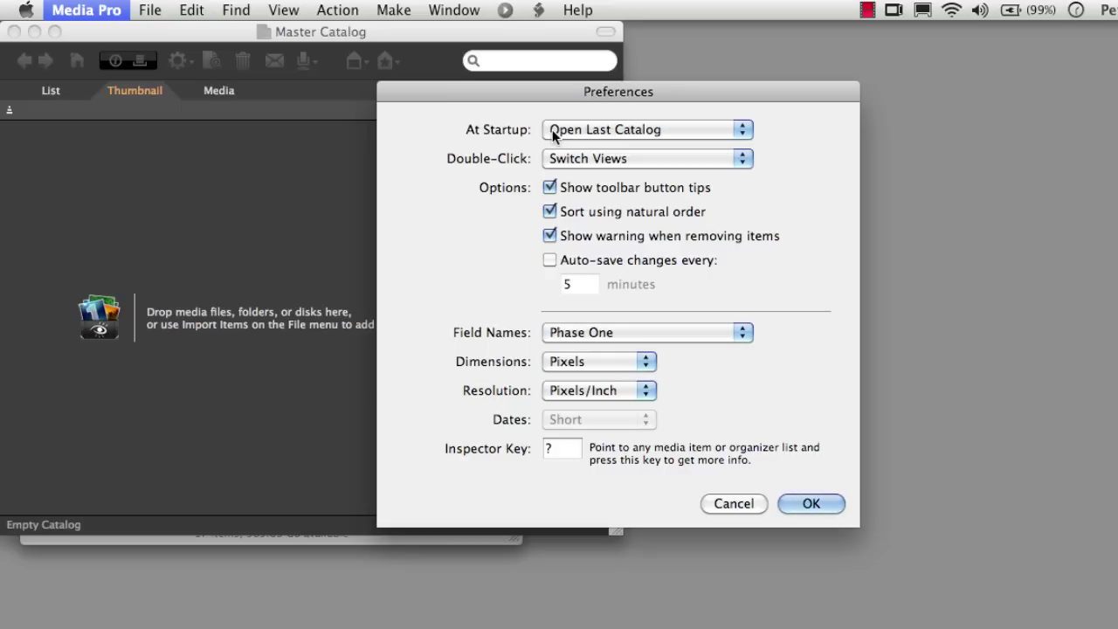
pyautogui.click(811, 504)
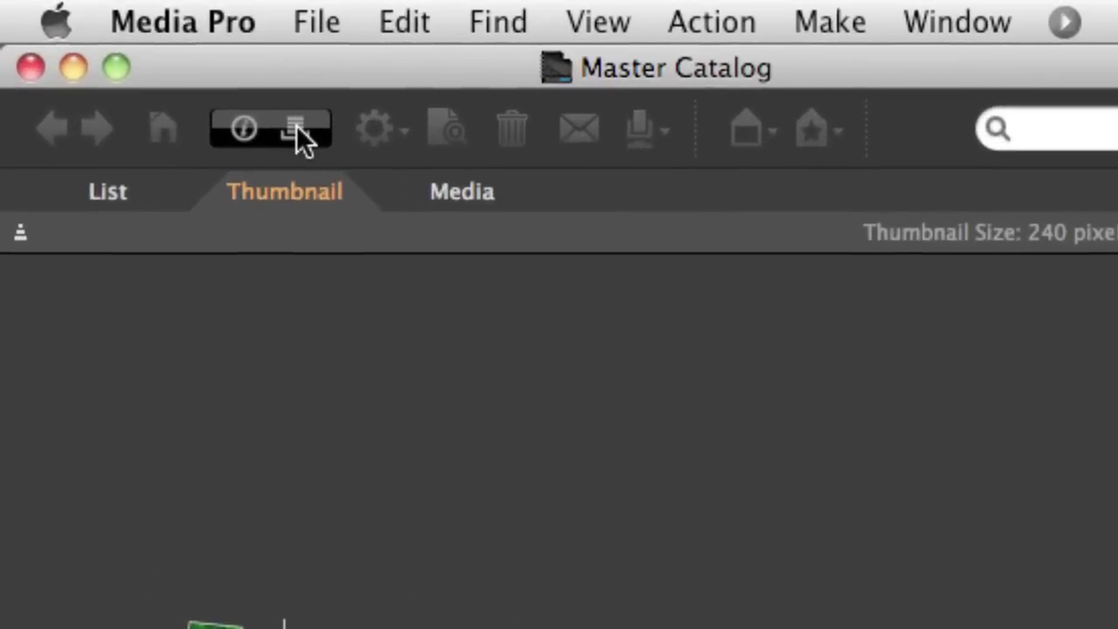
# Turn on the Catalog Fields panel on the left of the Master Catalog window.
pyautogui.click(297, 126)
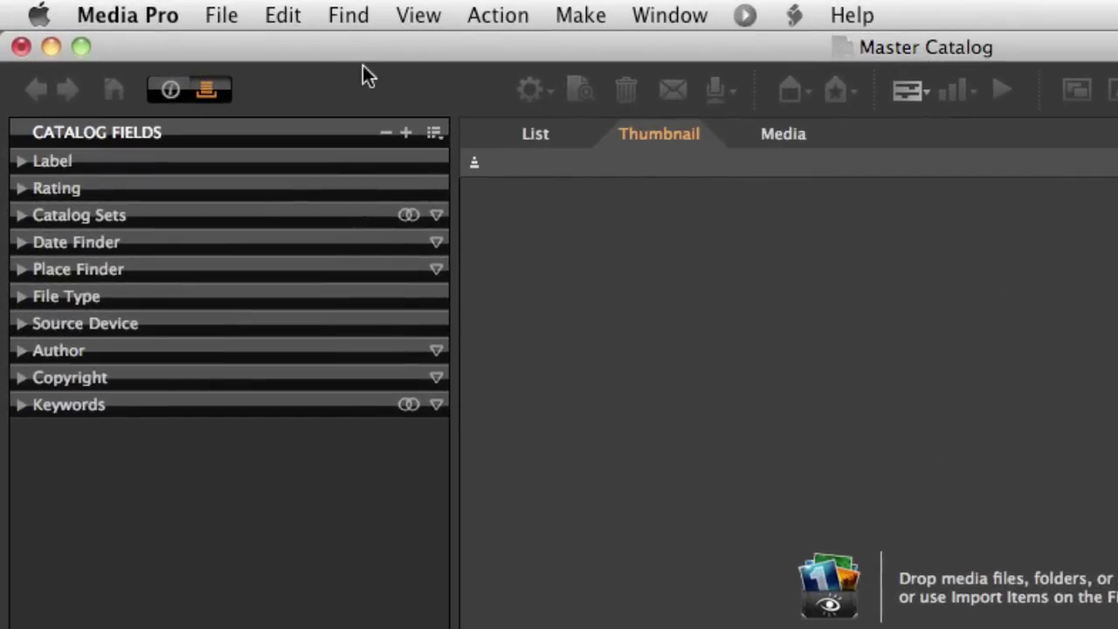
# Start importing from files/folders and browse to Macintosh HD > Working.
pyautogui.click(221, 16)
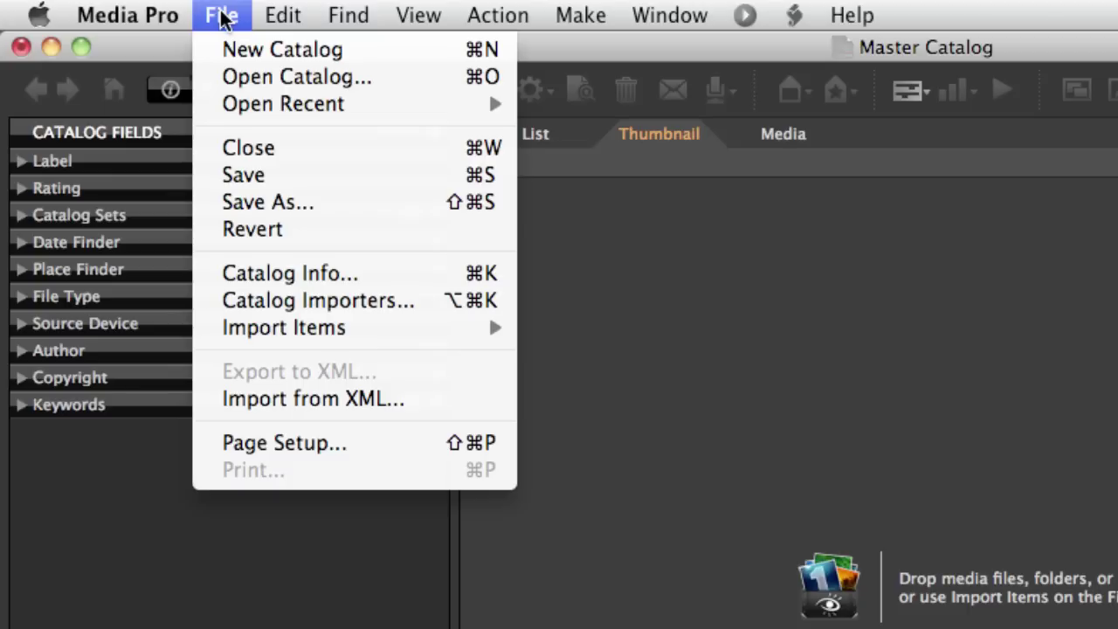
pyautogui.moveTo(277, 338)
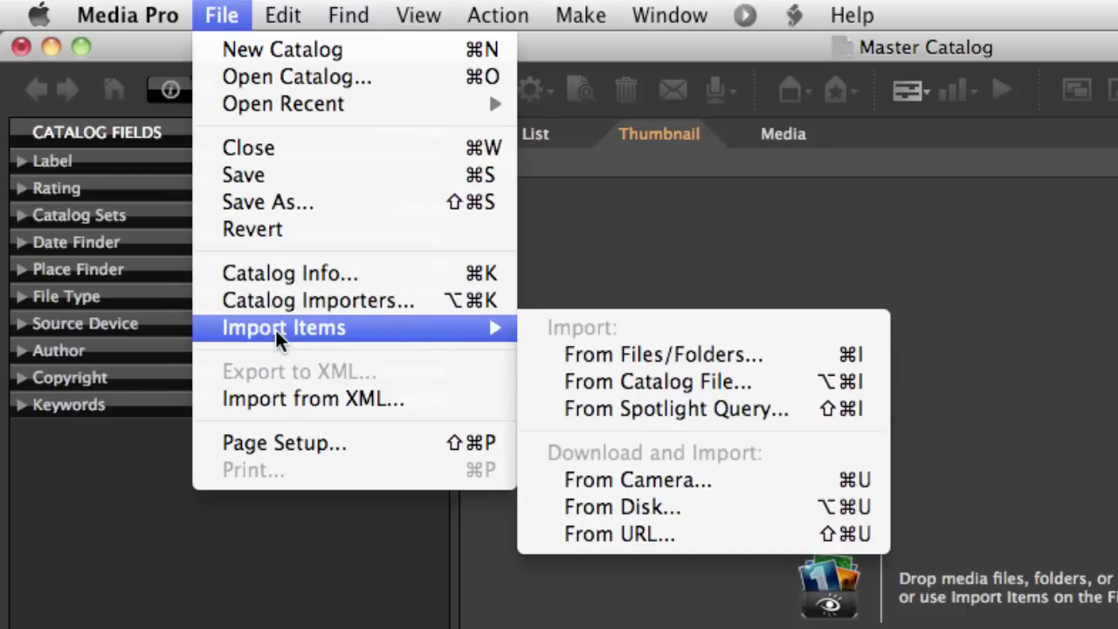
pyautogui.click(607, 353)
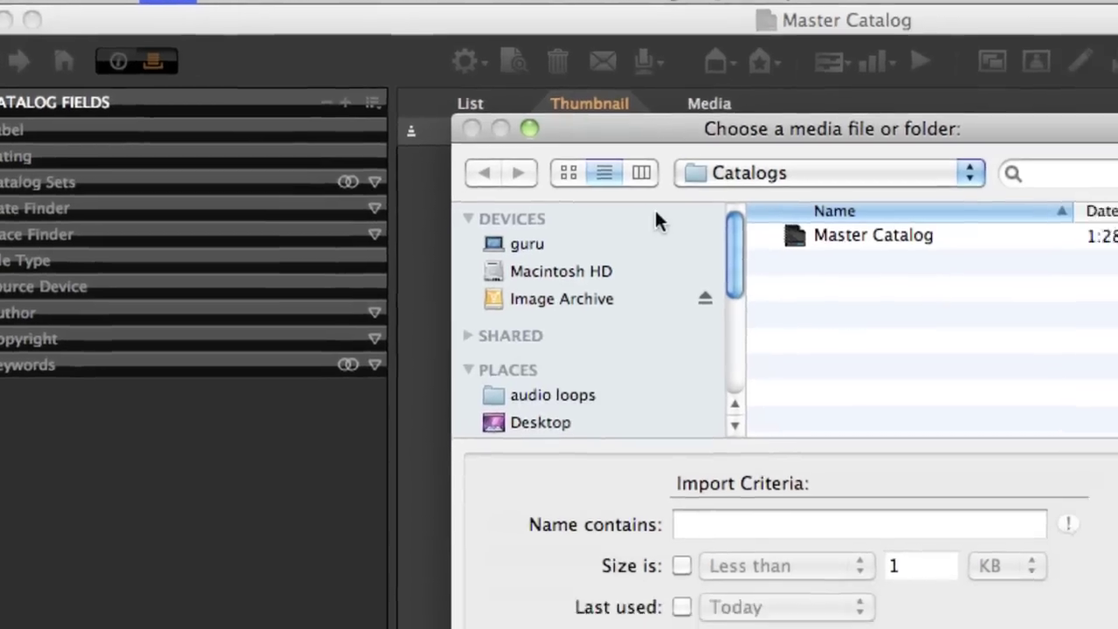
pyautogui.click(559, 291)
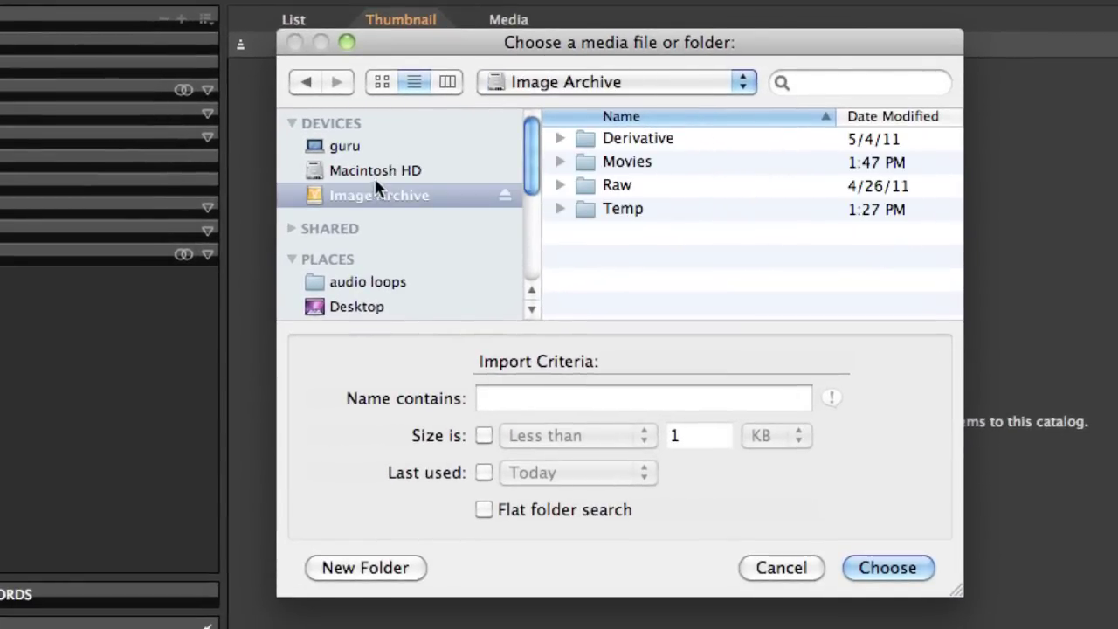
pyautogui.click(374, 178)
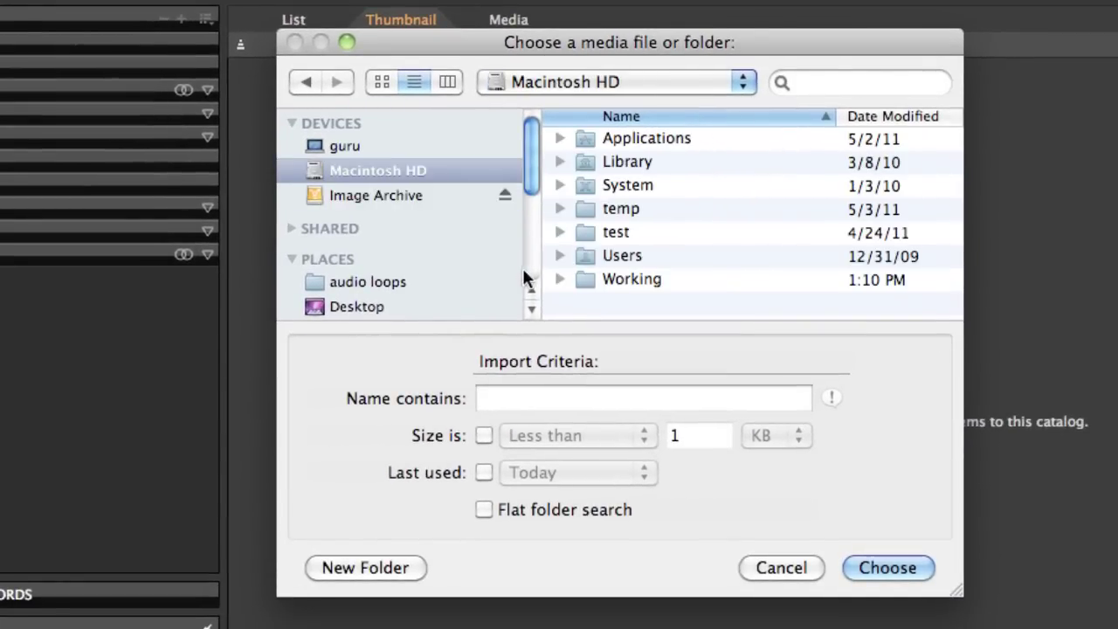
pyautogui.click(559, 279)
pyautogui.scroll(-5, 760, 206)
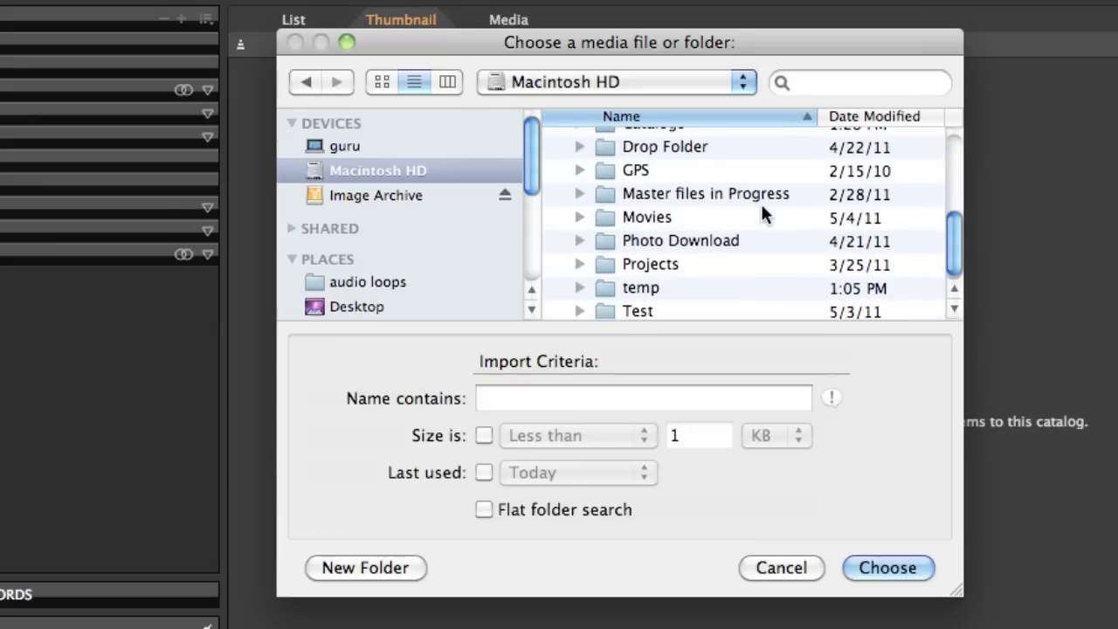
pyautogui.scroll(2, 760, 201)
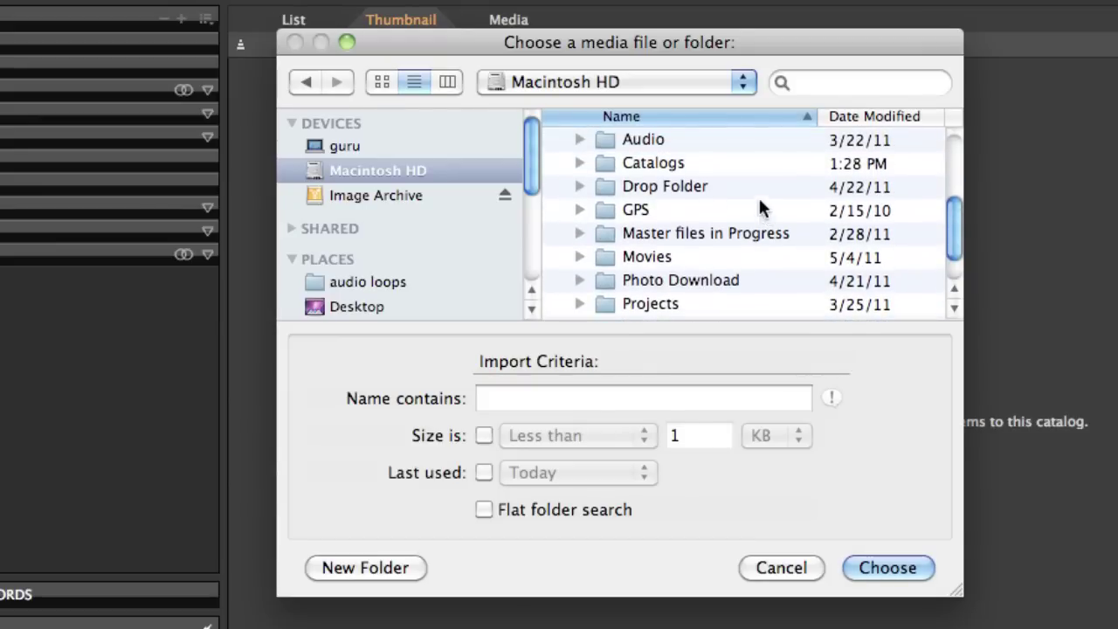
# Import the JPEGs folder from Drop Folder > HISA and show the scanning progress.
pyautogui.click(578, 187)
pyautogui.scroll(-6, 693, 181)
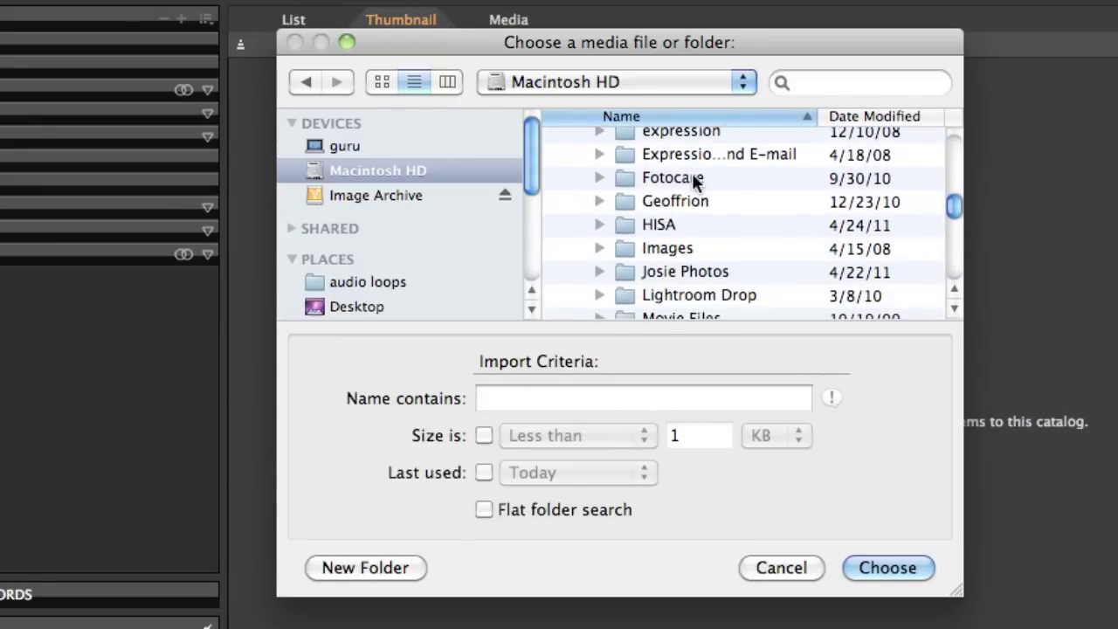
pyautogui.click(600, 225)
pyautogui.scroll(-5, 698, 230)
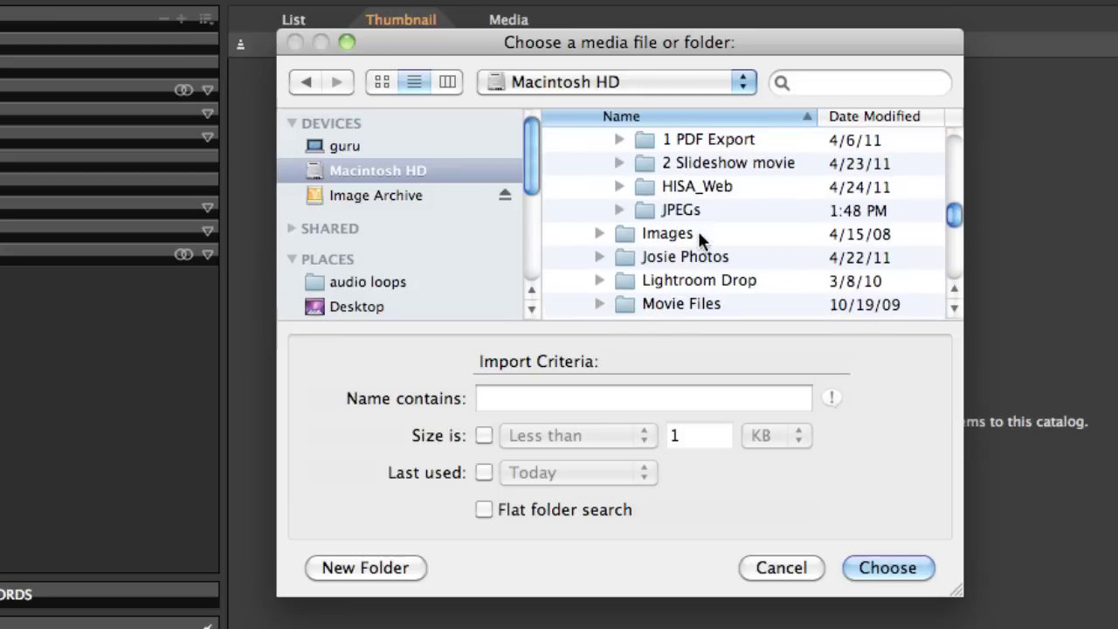
pyautogui.click(643, 210)
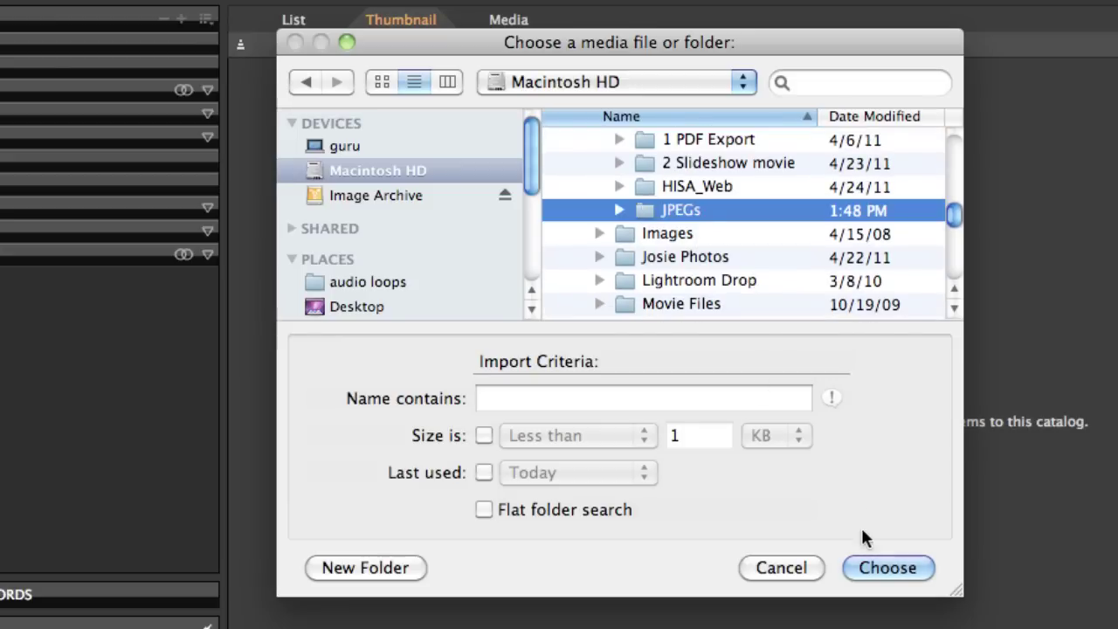
pyautogui.click(875, 569)
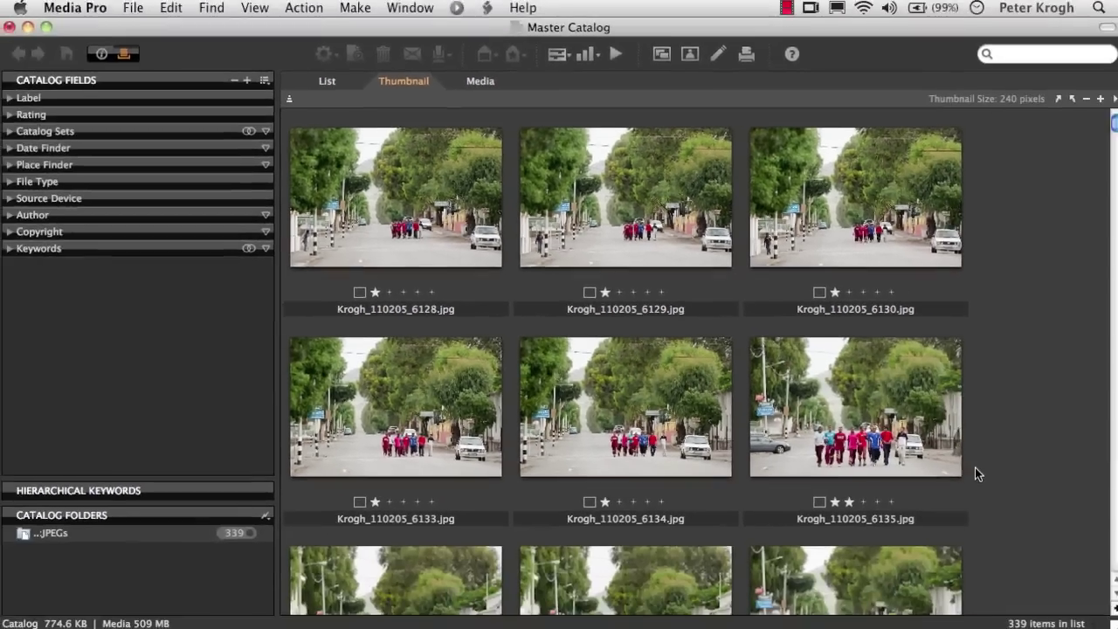
pyautogui.click(1112, 606)
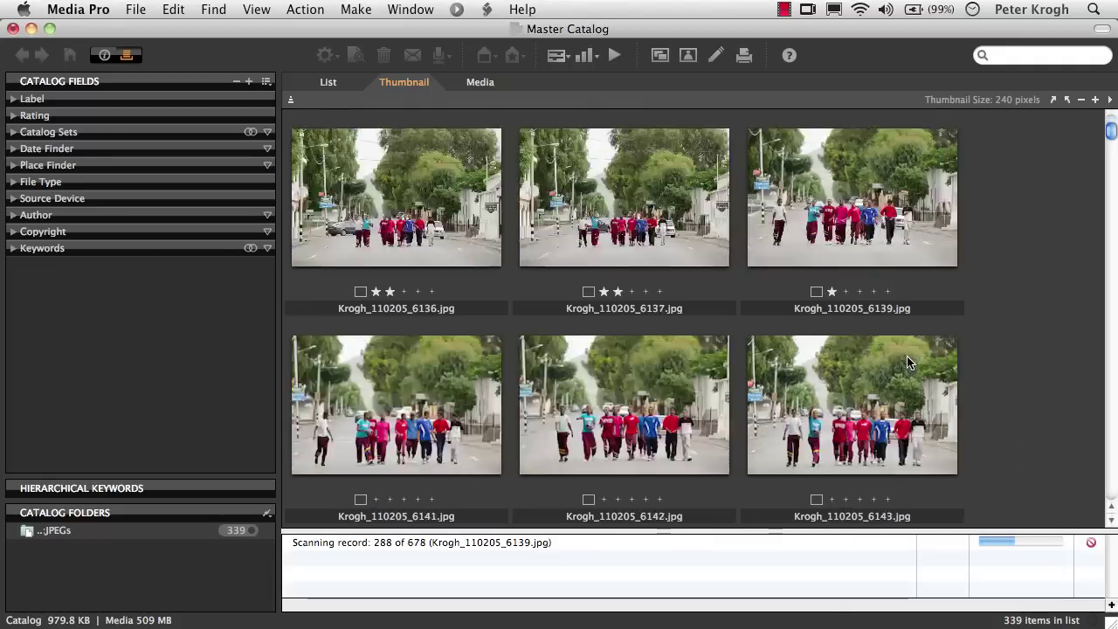
# Browse the thumbnails while all 339 JPEG records finish scanning.
pyautogui.scroll(-6, 907, 363)
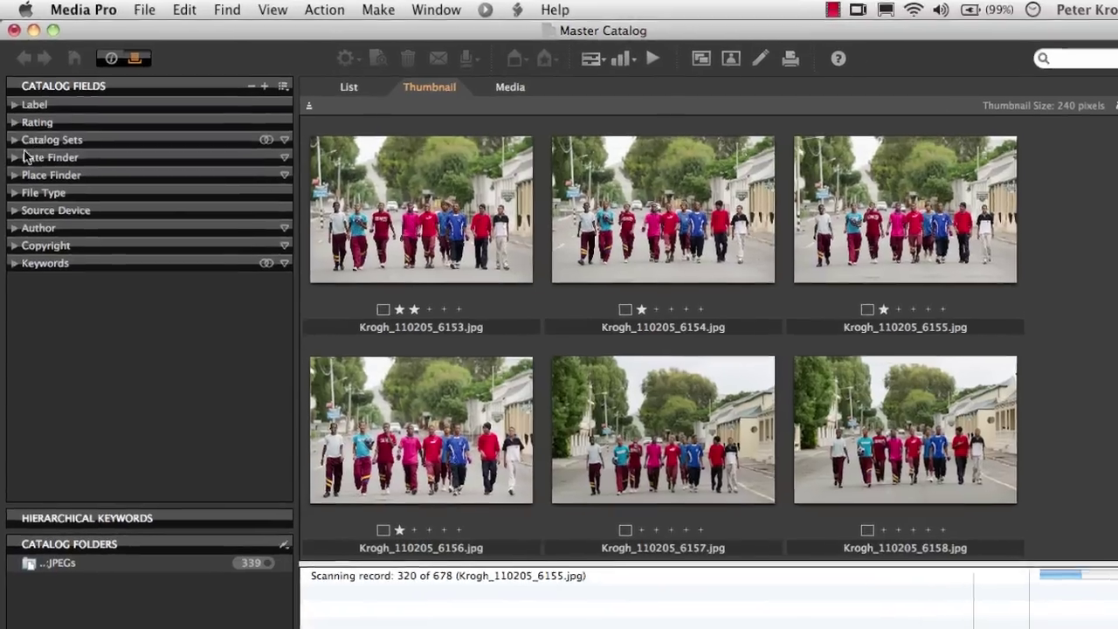
pyautogui.click(13, 148)
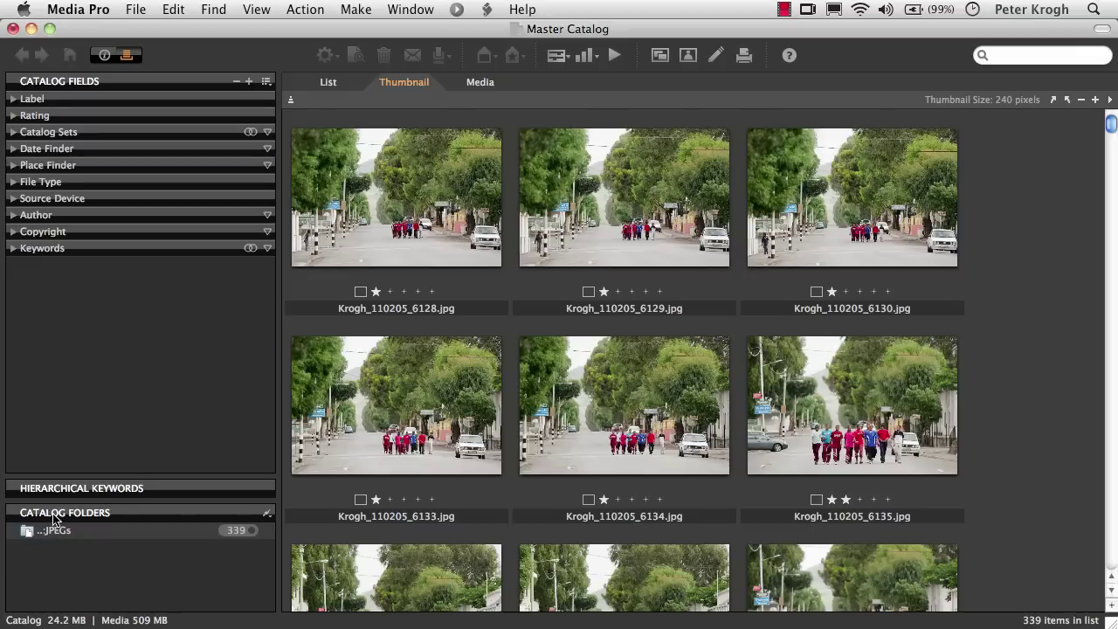
# Enlarge the Catalog Folders list and uncheck Trim Folder Hierarchy to show the full path.
pyautogui.moveTo(94, 490); pyautogui.dragTo(97, 391)
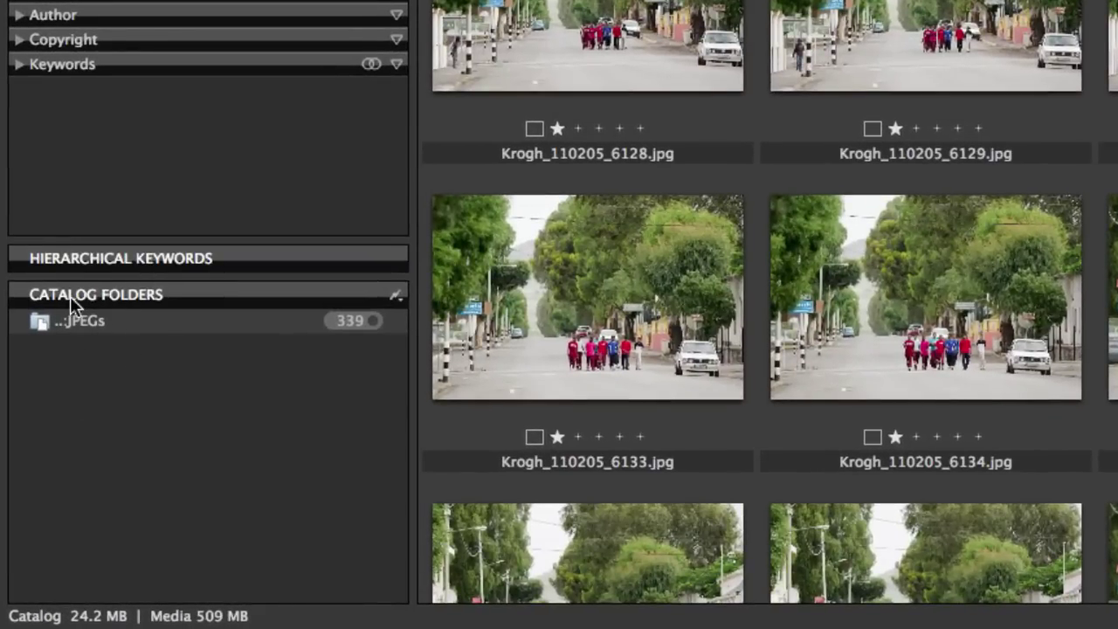
pyautogui.click(397, 295)
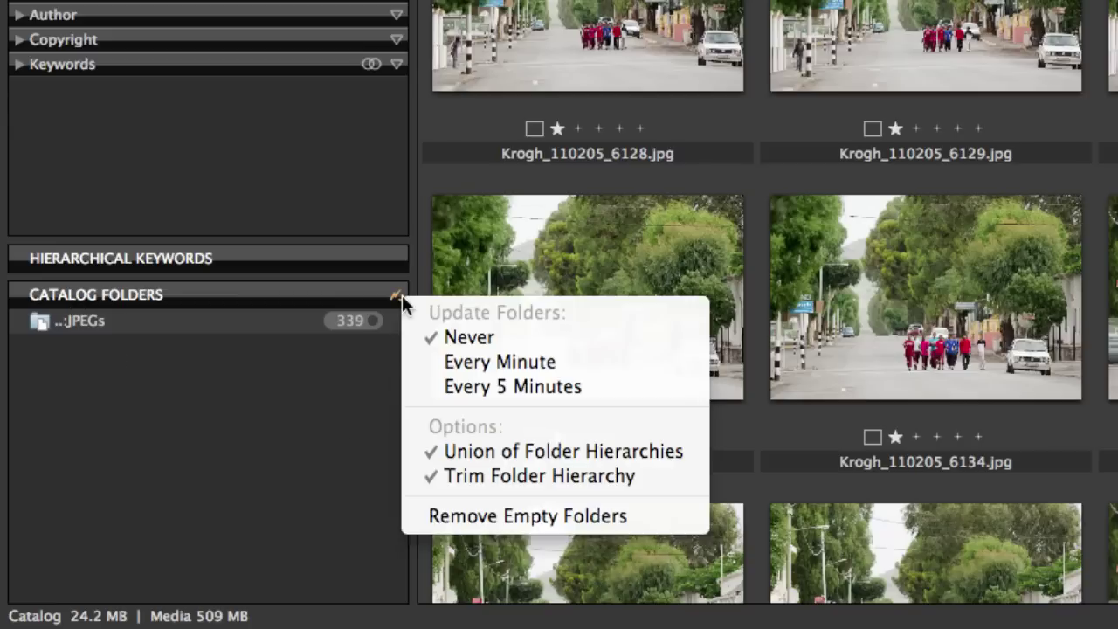
pyautogui.click(483, 476)
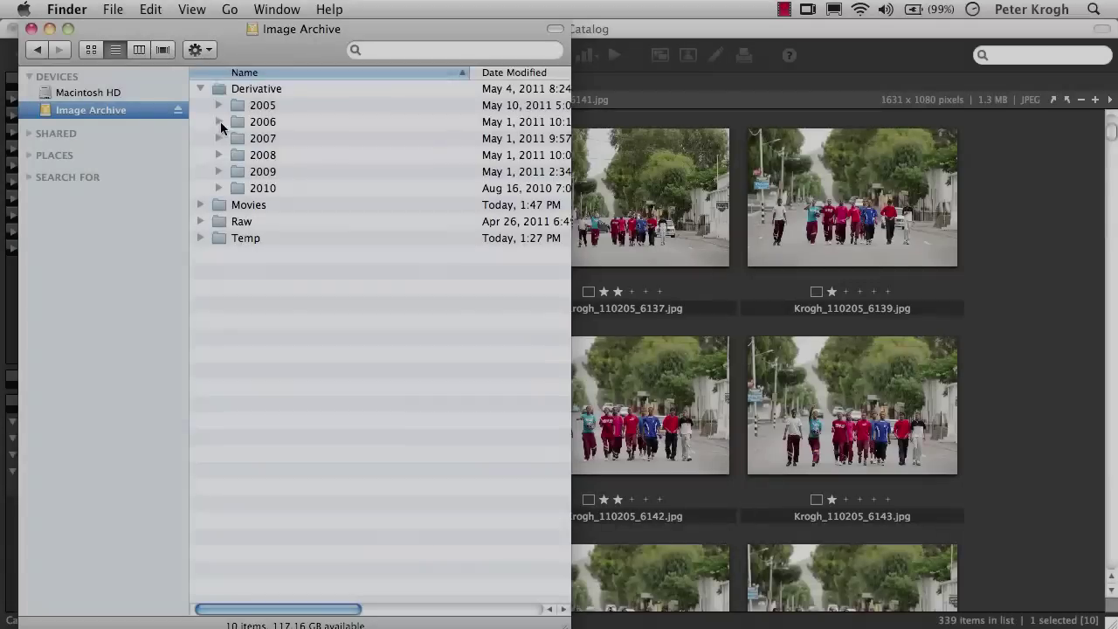
# Drag the Derivative 2006 folder from Finder's Image Archive onto the Master Catalog thumbnails.
pyautogui.click(219, 123)
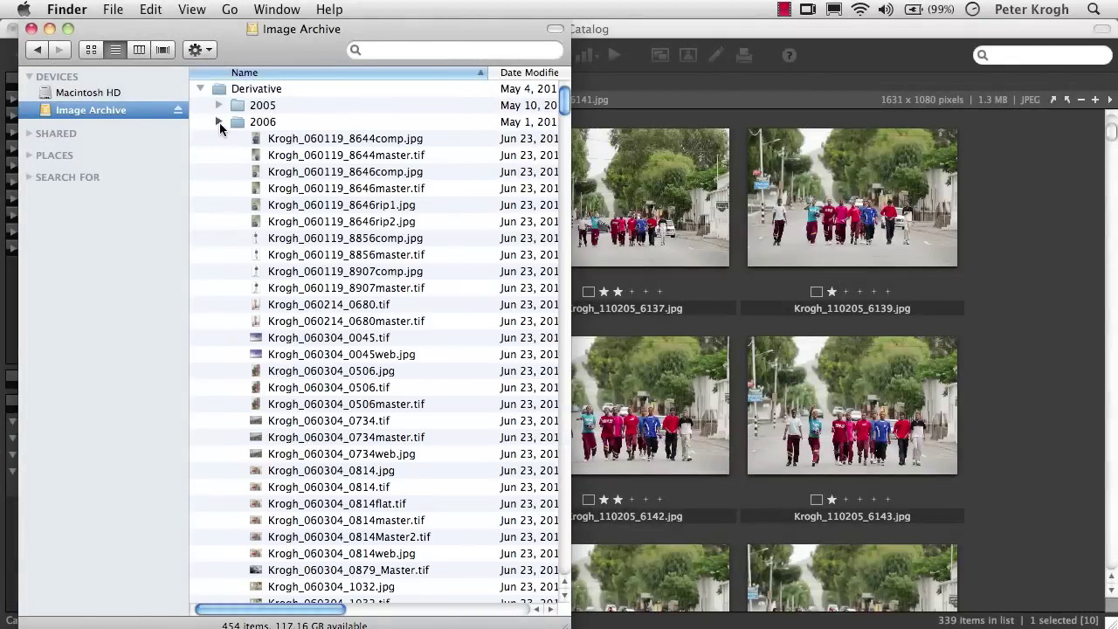
pyautogui.click(219, 123)
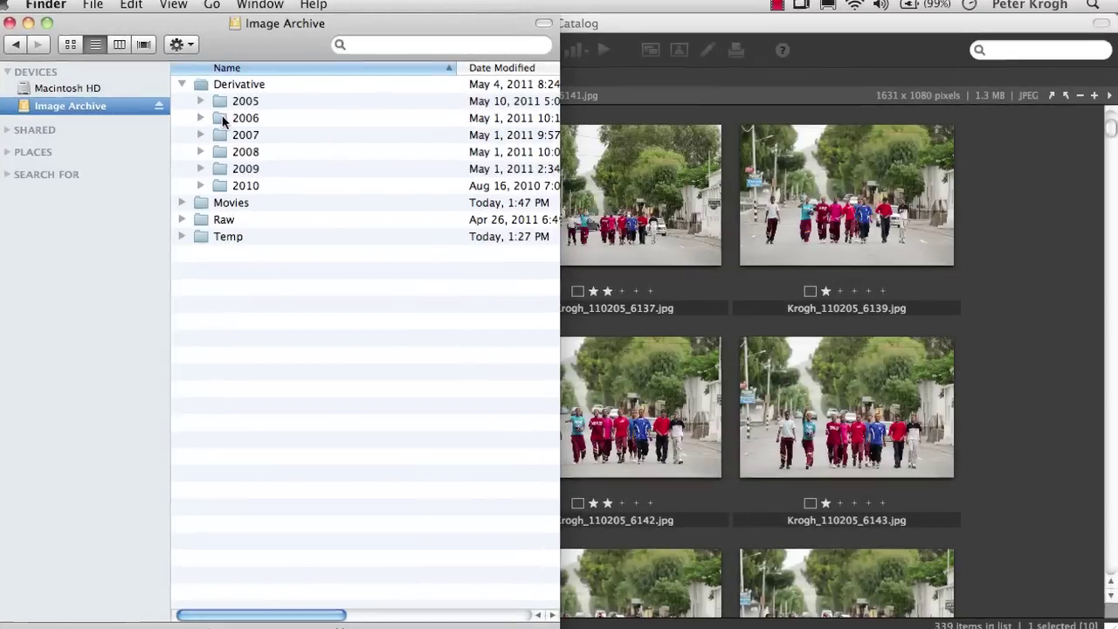
pyautogui.moveTo(224, 122); pyautogui.dragTo(1020, 324)
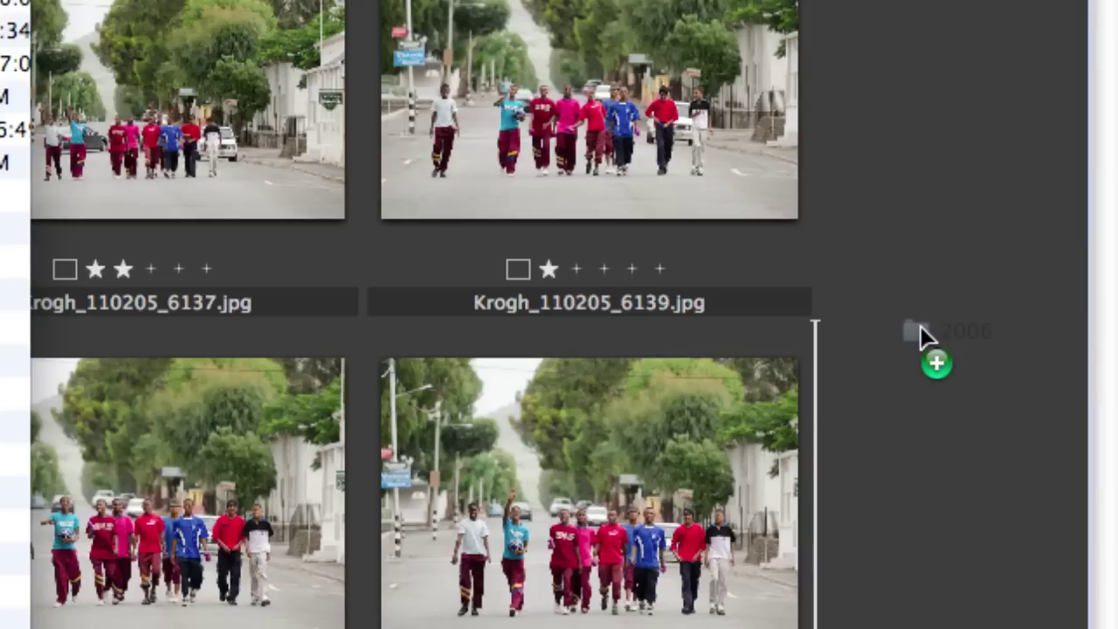
pyautogui.moveTo(920, 326); pyautogui.dragTo(919, 332)
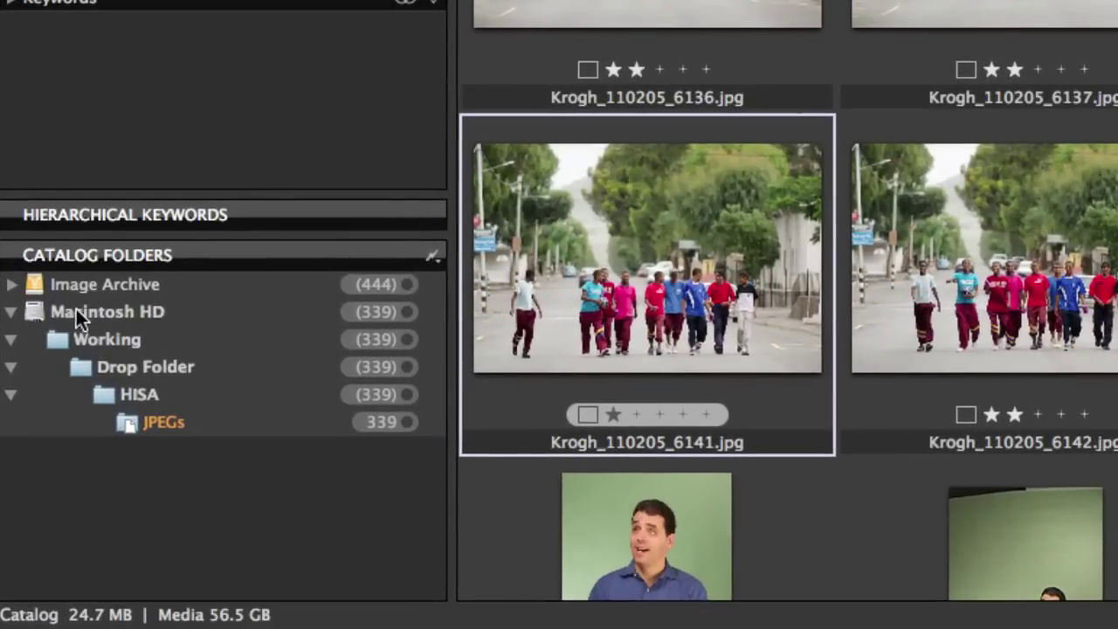
# Expand Image Archive > Derivative in Catalog Folders to check the 2006 subfolder, then collapse it.
pyautogui.click(10, 285)
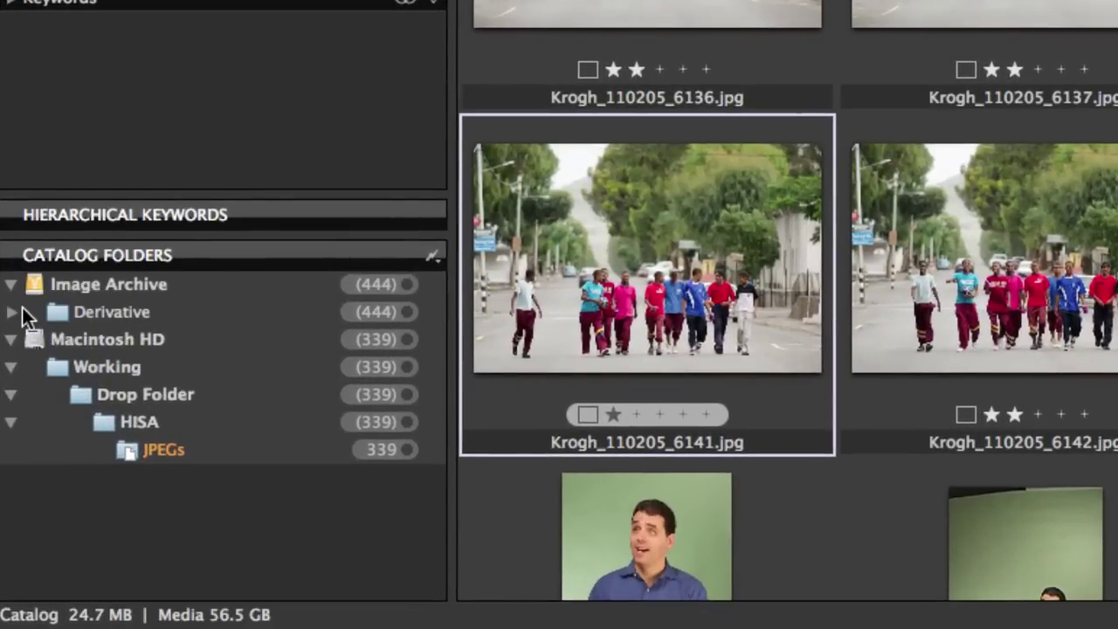
pyautogui.click(11, 312)
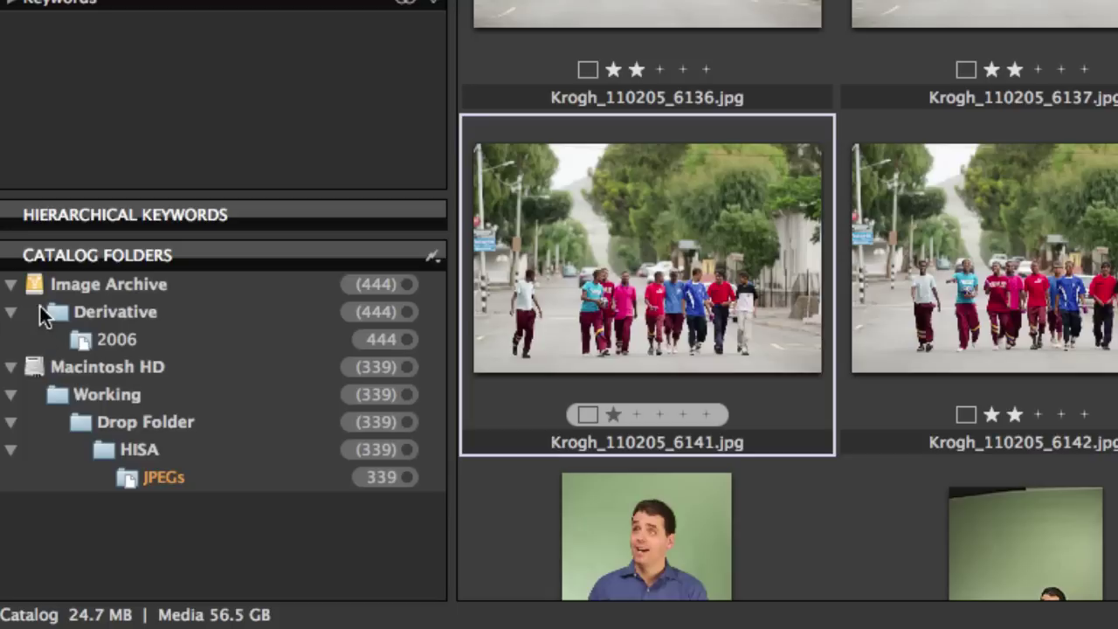
pyautogui.click(11, 285)
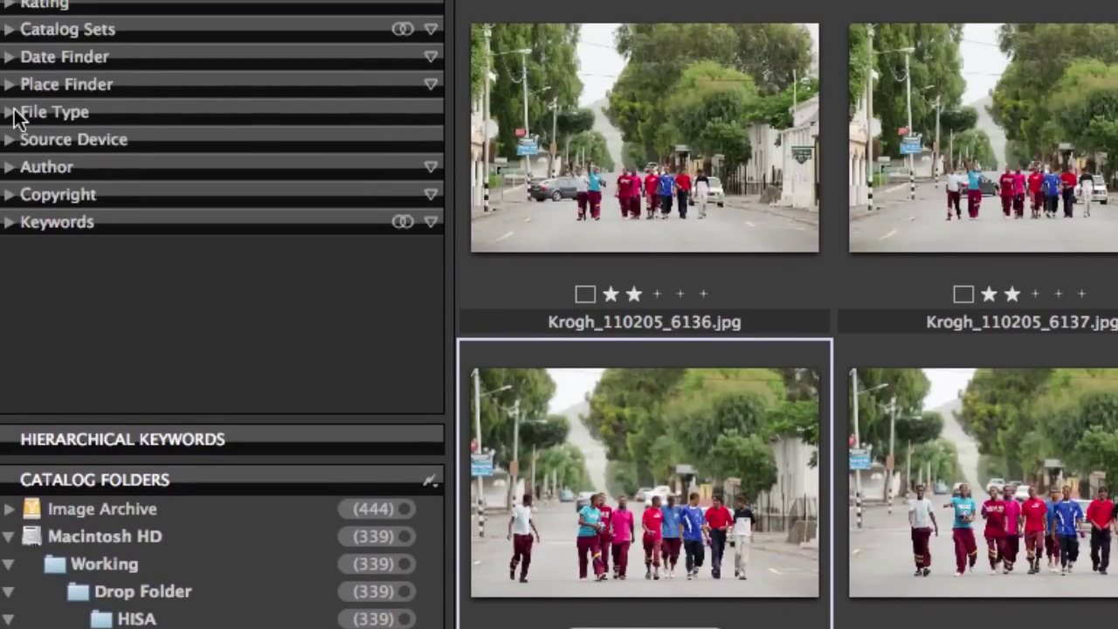
# Expand File Type and the date breakdown under Catalog Fields to see counts for 2006, 2010 and 2011.
pyautogui.click(11, 112)
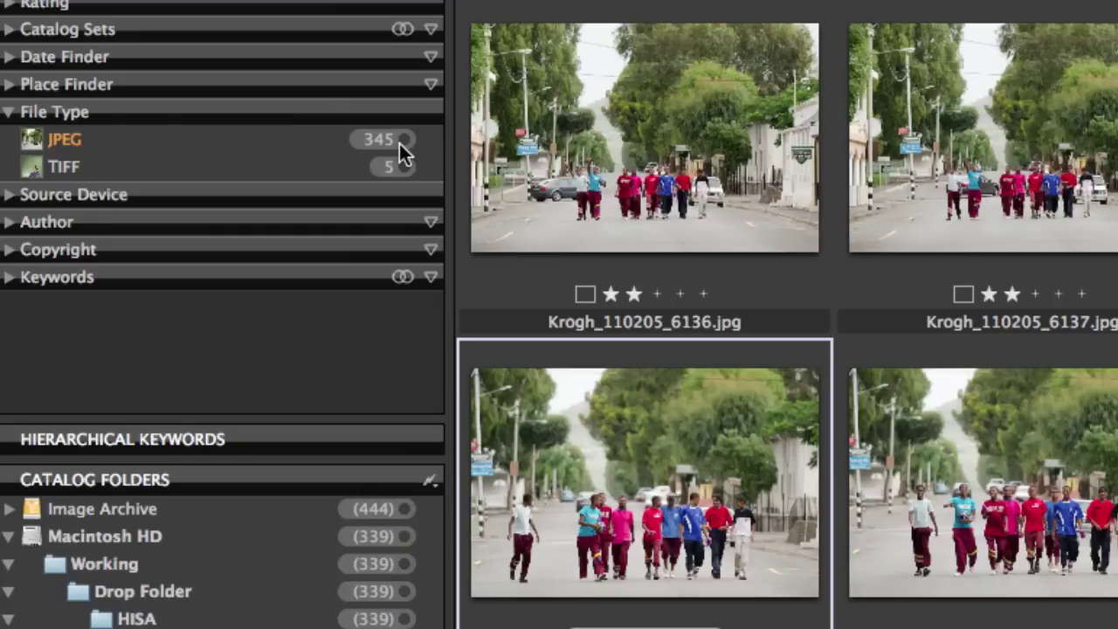
pyautogui.click(8, 56)
pyautogui.scroll(-5, 274, 230)
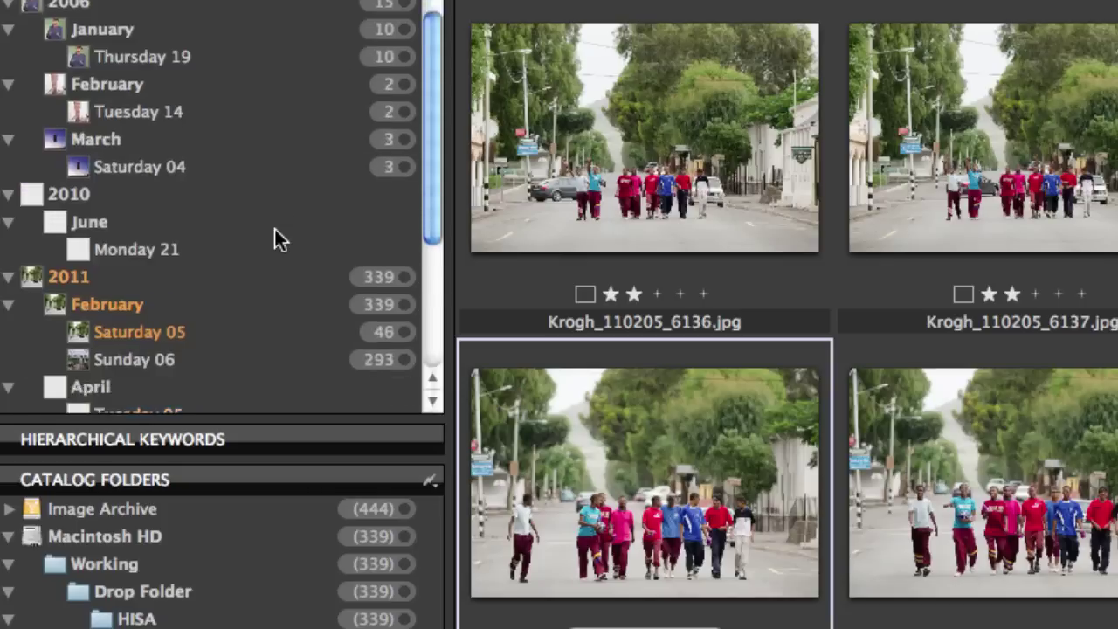
pyautogui.scroll(4, 274, 230)
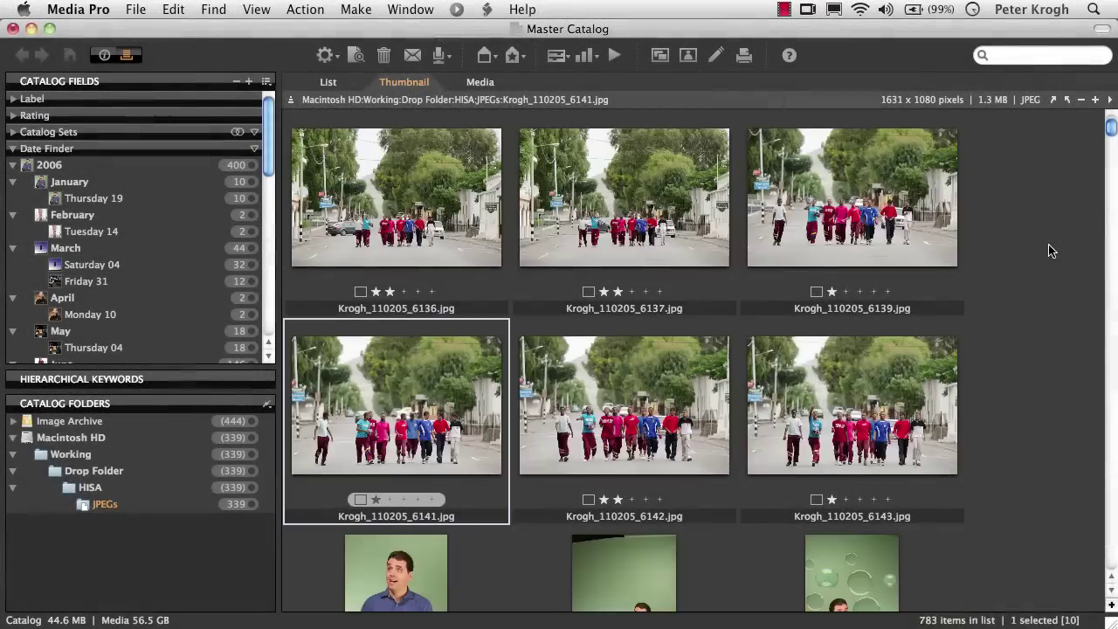
# Browse the Date Finder, filtering to January 2006, 19 January, February 2006 and 14 February.
pyautogui.scroll(-15, 1050, 251)
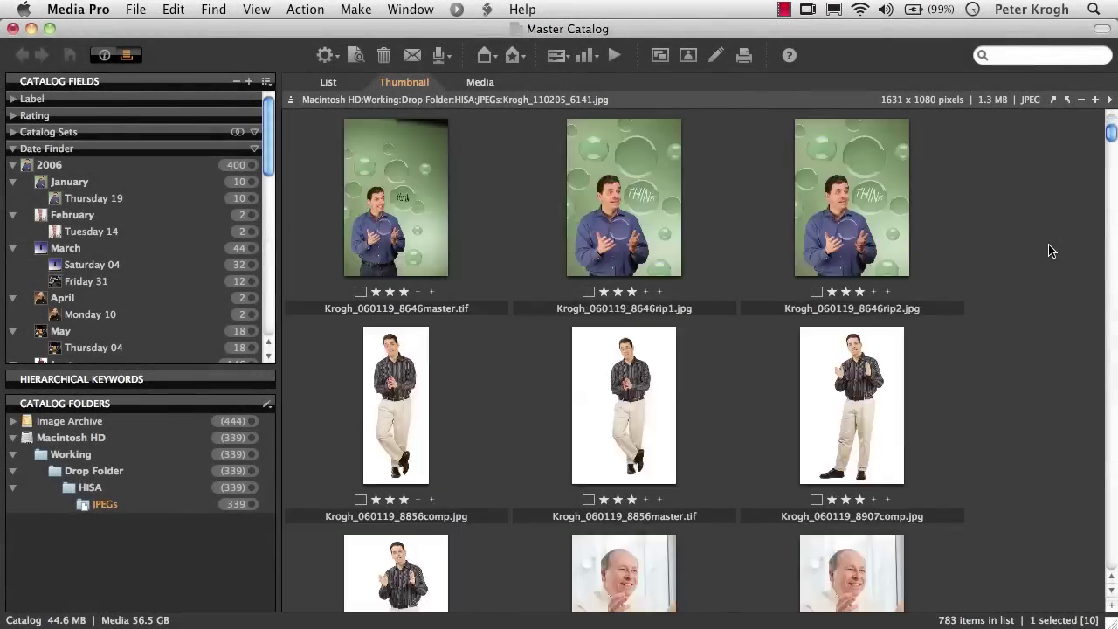
pyautogui.scroll(-10, 1051, 250)
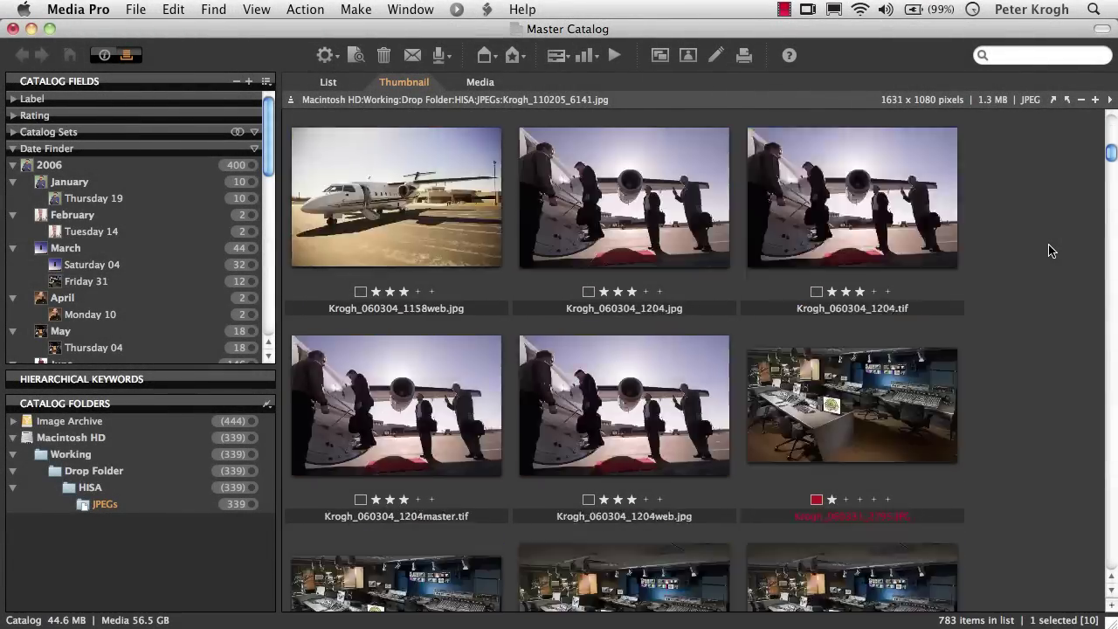
pyautogui.click(12, 164)
pyautogui.click(13, 182)
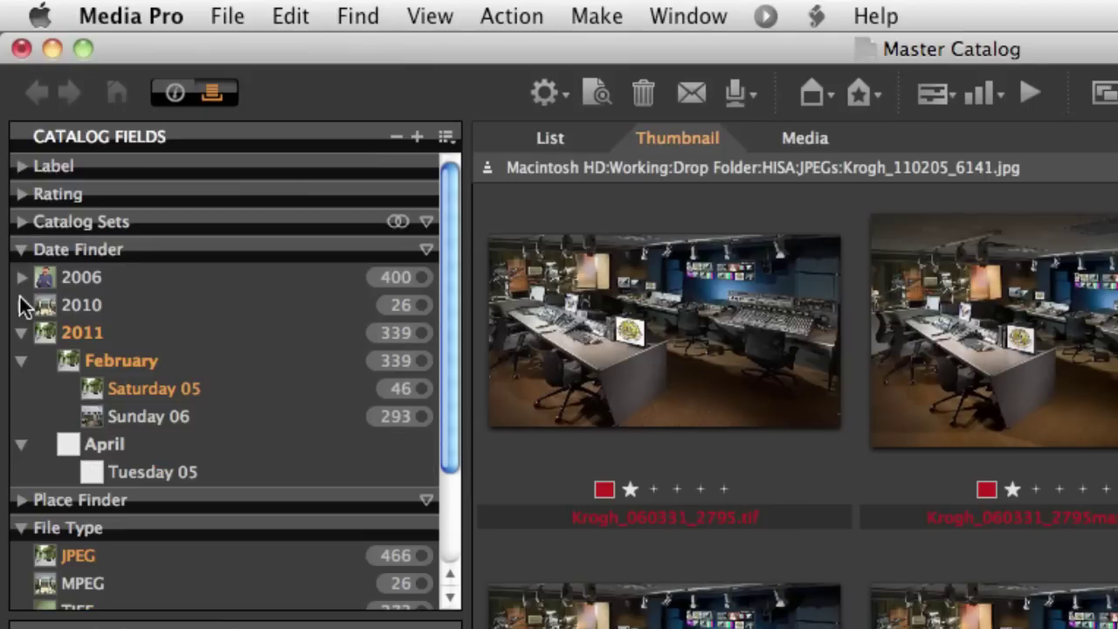
pyautogui.click(21, 278)
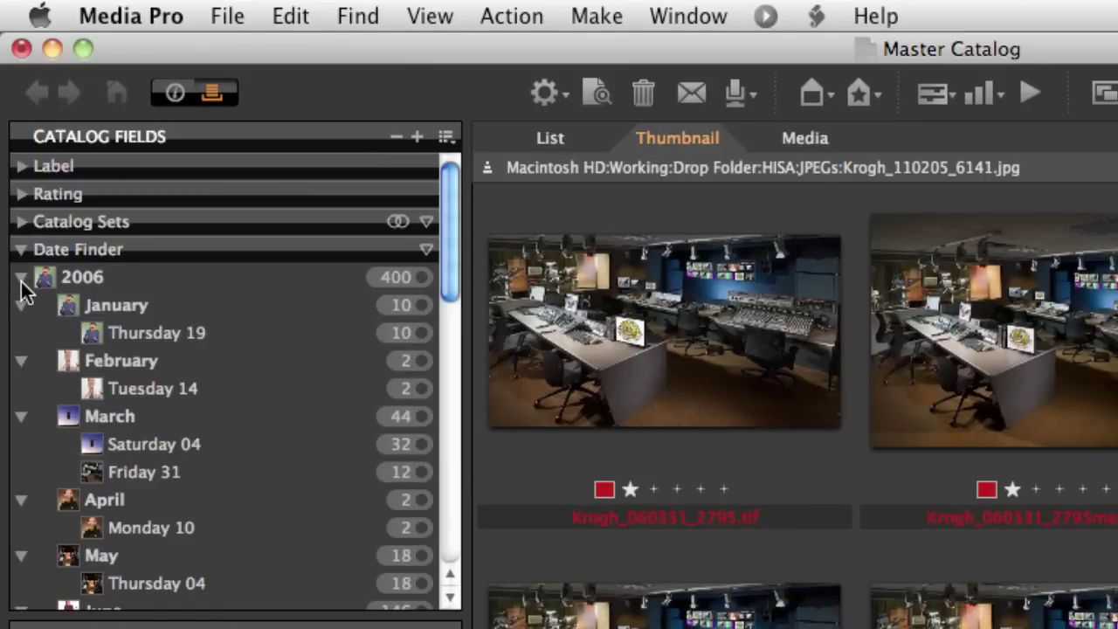
pyautogui.click(421, 305)
pyautogui.click(420, 333)
pyautogui.click(422, 361)
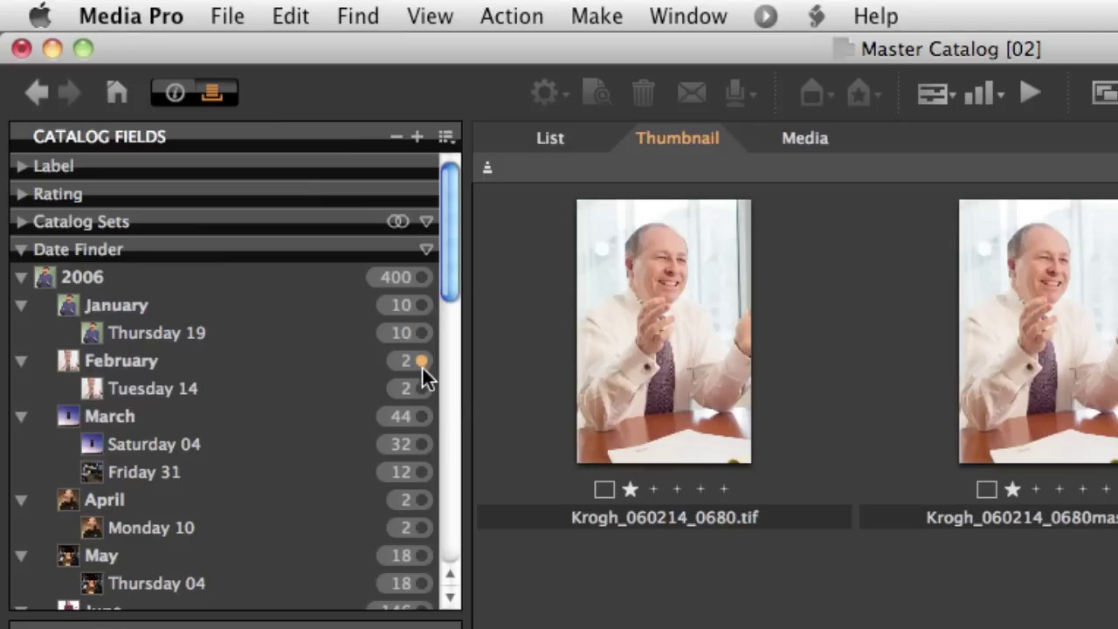
pyautogui.click(421, 388)
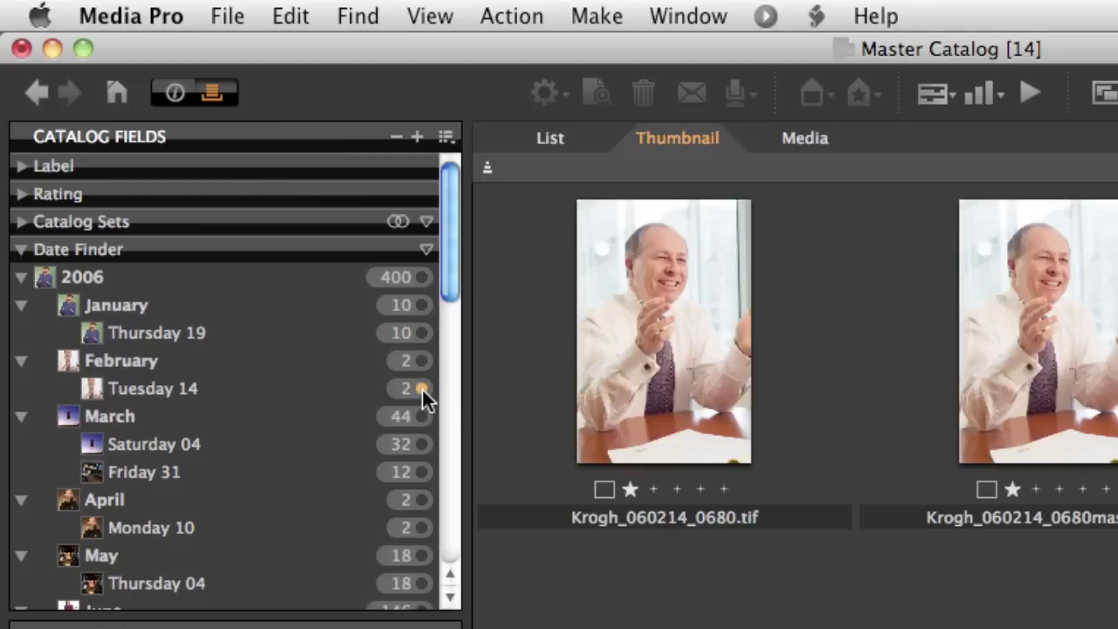
# Filter by file type, trying TIFF, then showing only the 26 MPEG movies.
pyautogui.click(23, 251)
pyautogui.click(62, 304)
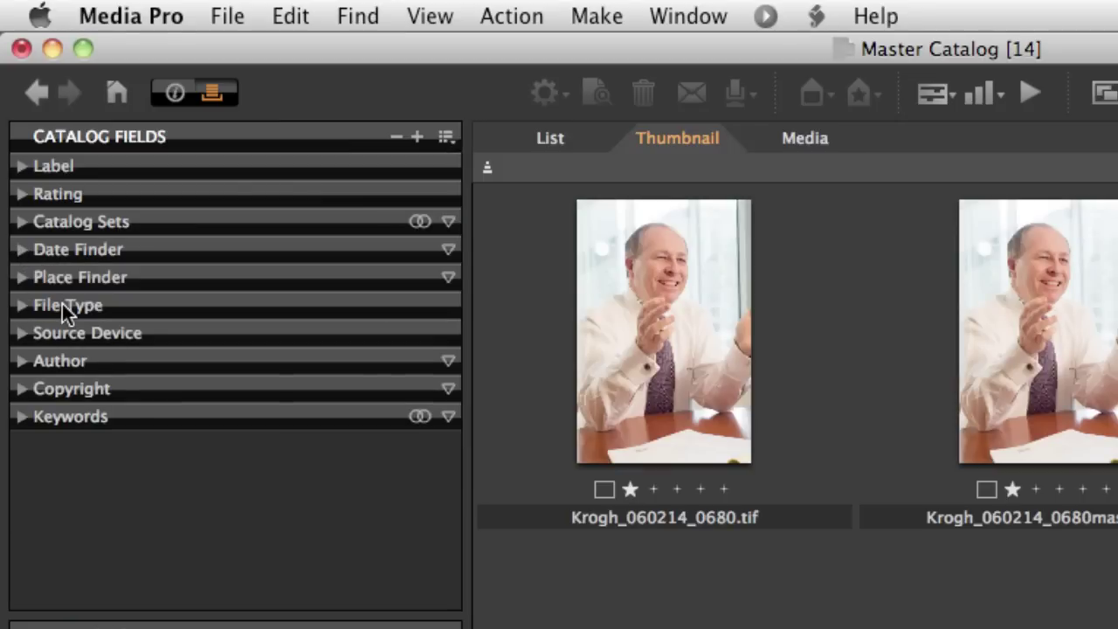
pyautogui.click(62, 304)
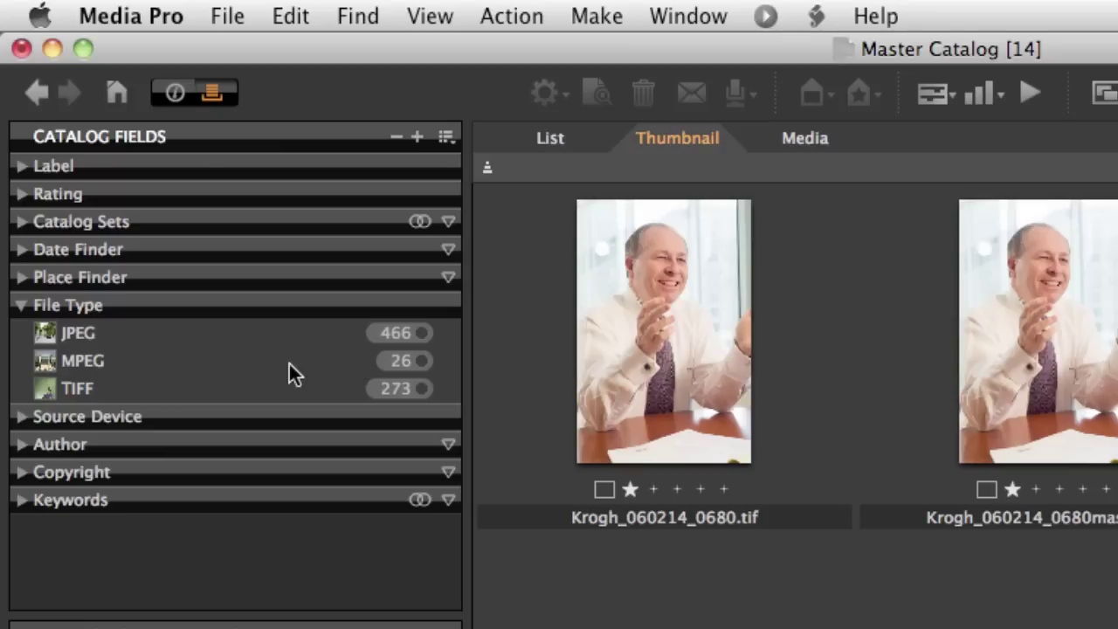
pyautogui.click(422, 388)
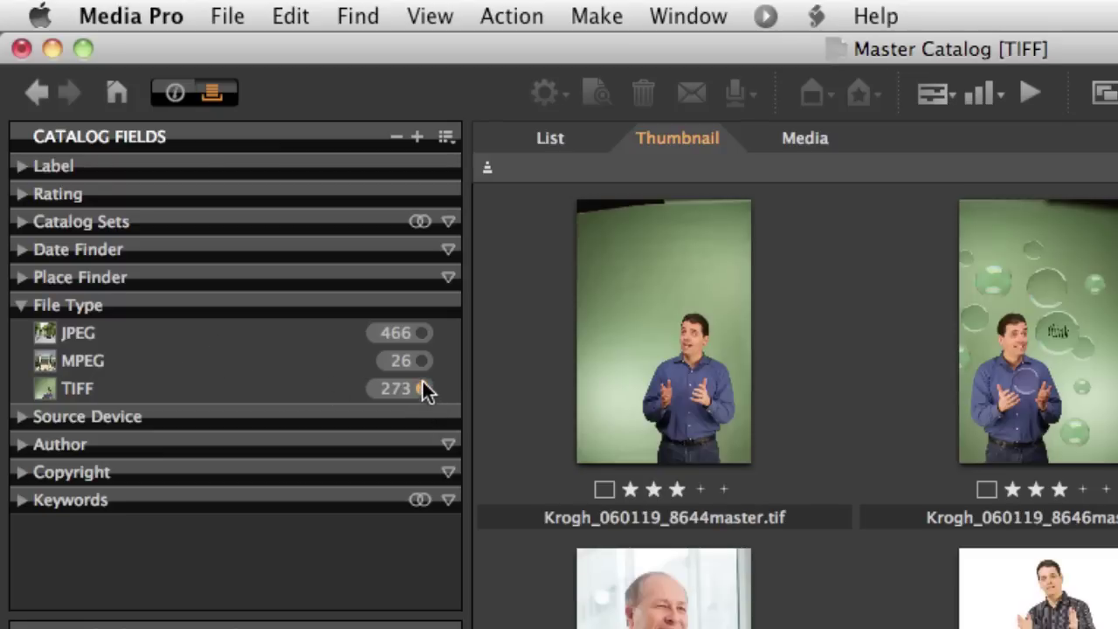
pyautogui.click(422, 361)
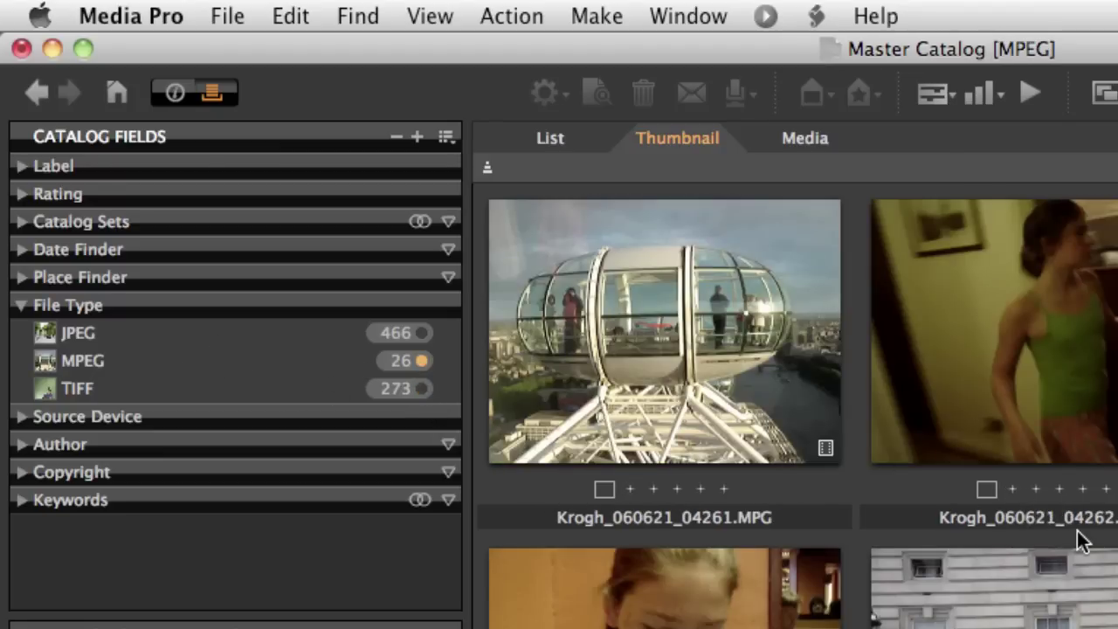
pyautogui.scroll(-3, 1077, 539)
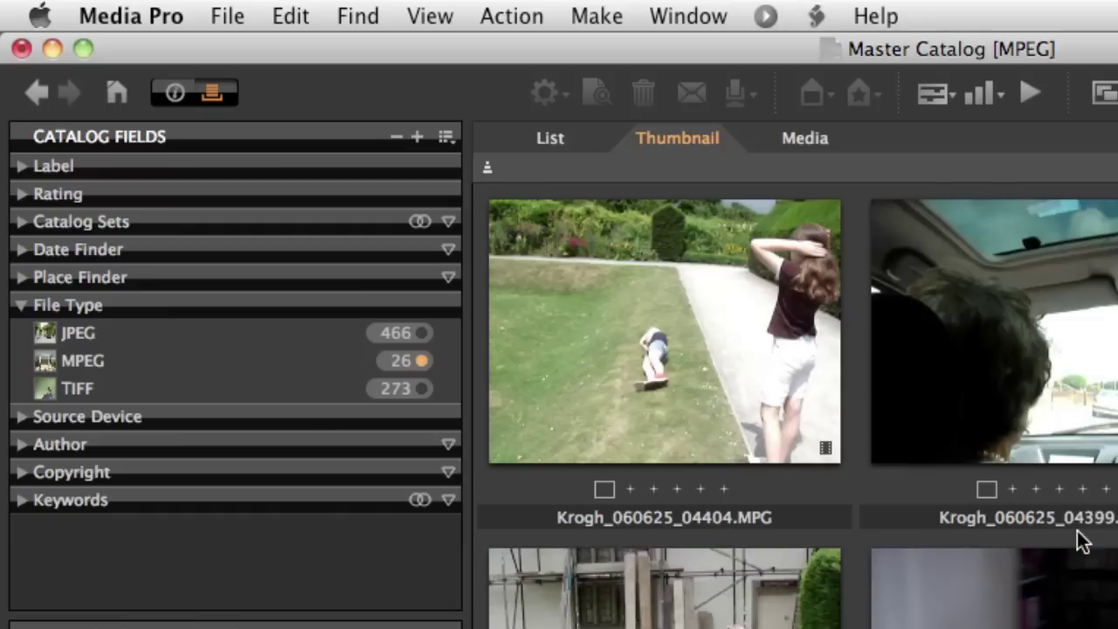
# Play the Krogh_060625_04404.MPG clip, stop it in thumbnail view, and save the Master Catalog.
pyautogui.click(744, 366)
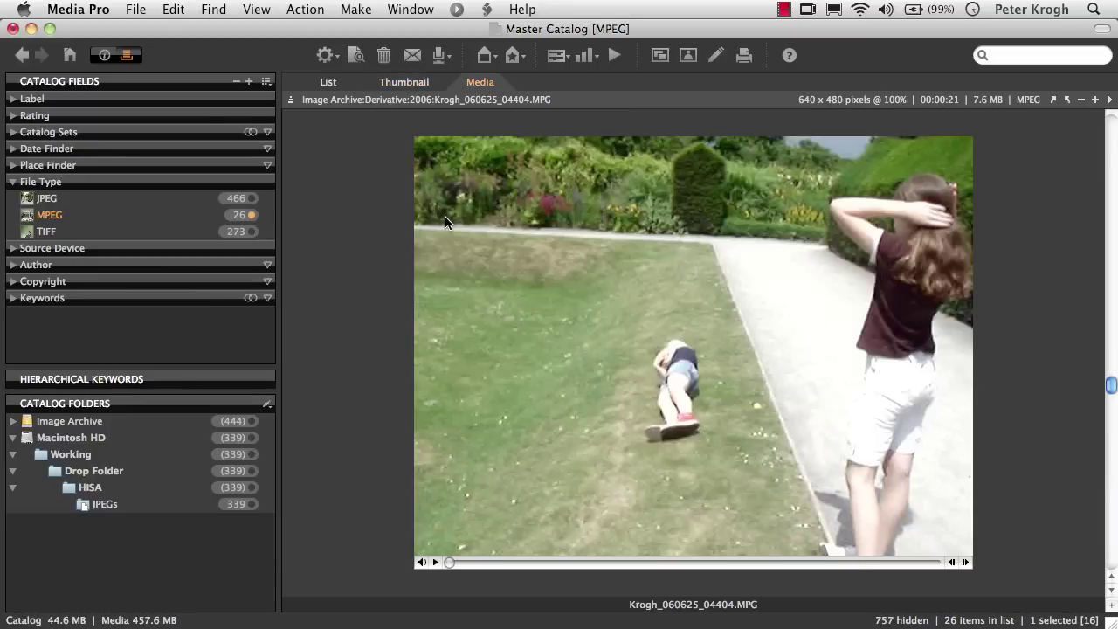
pyautogui.press('space')
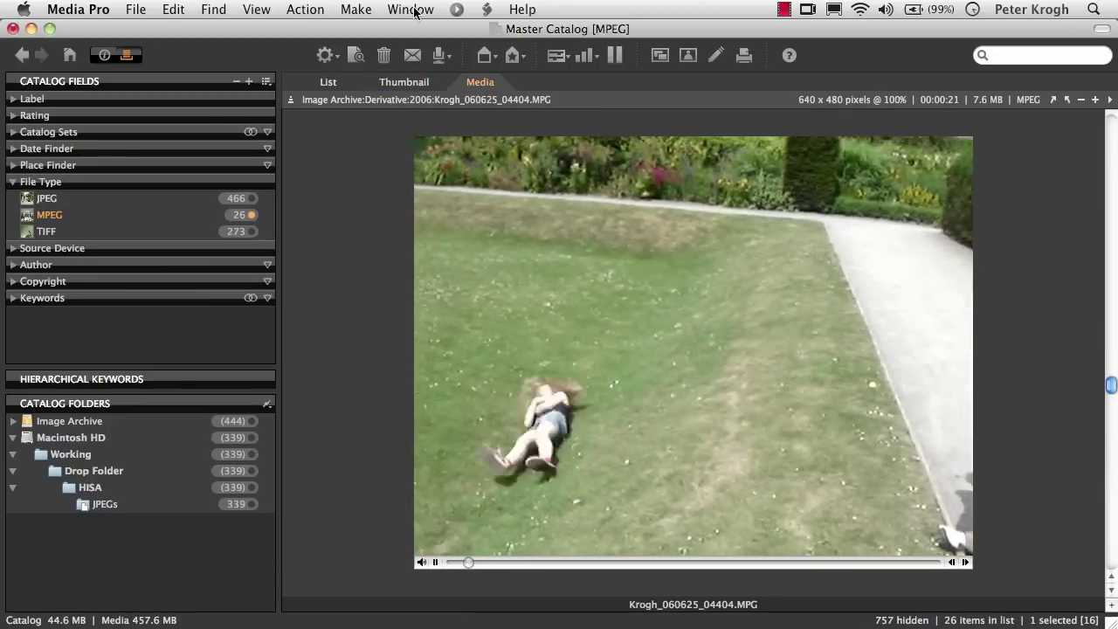
pyautogui.click(402, 82)
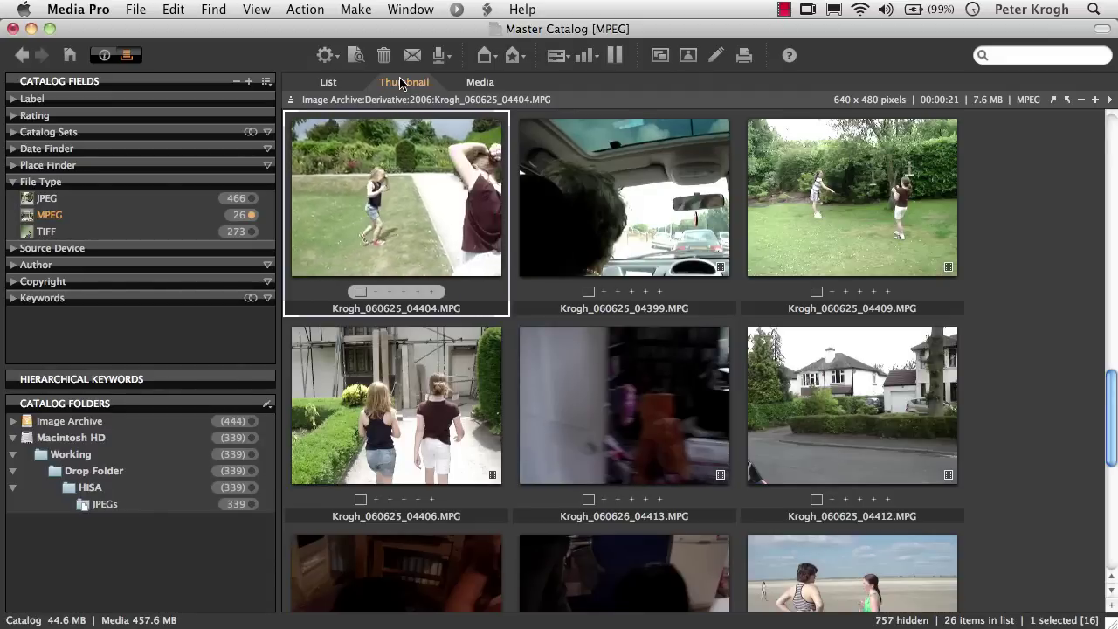
pyautogui.press('space')
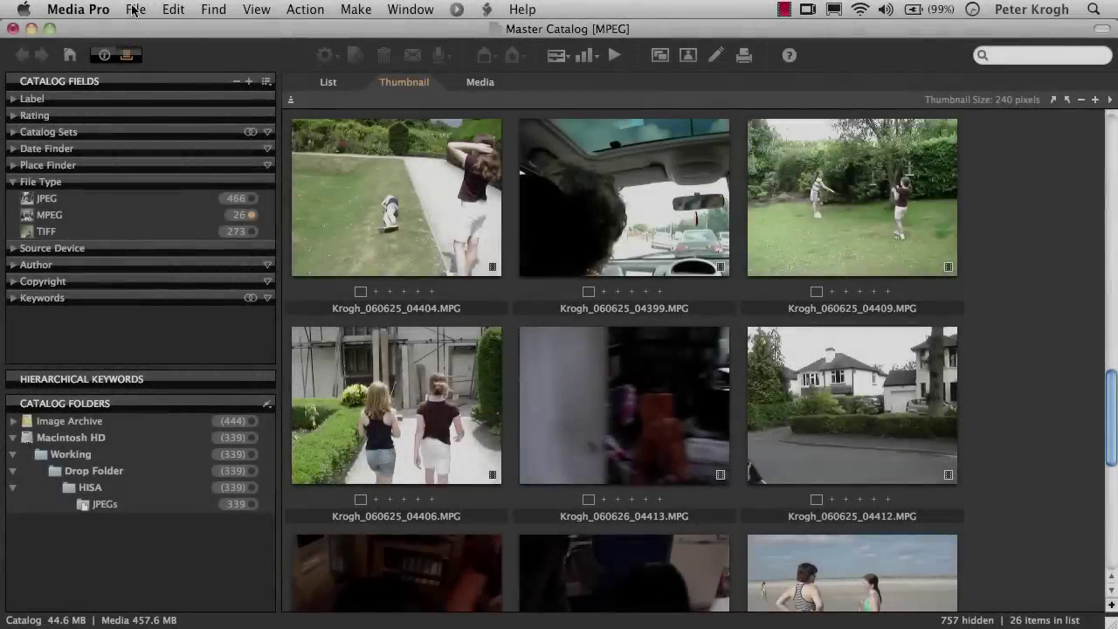
pyautogui.click(133, 10)
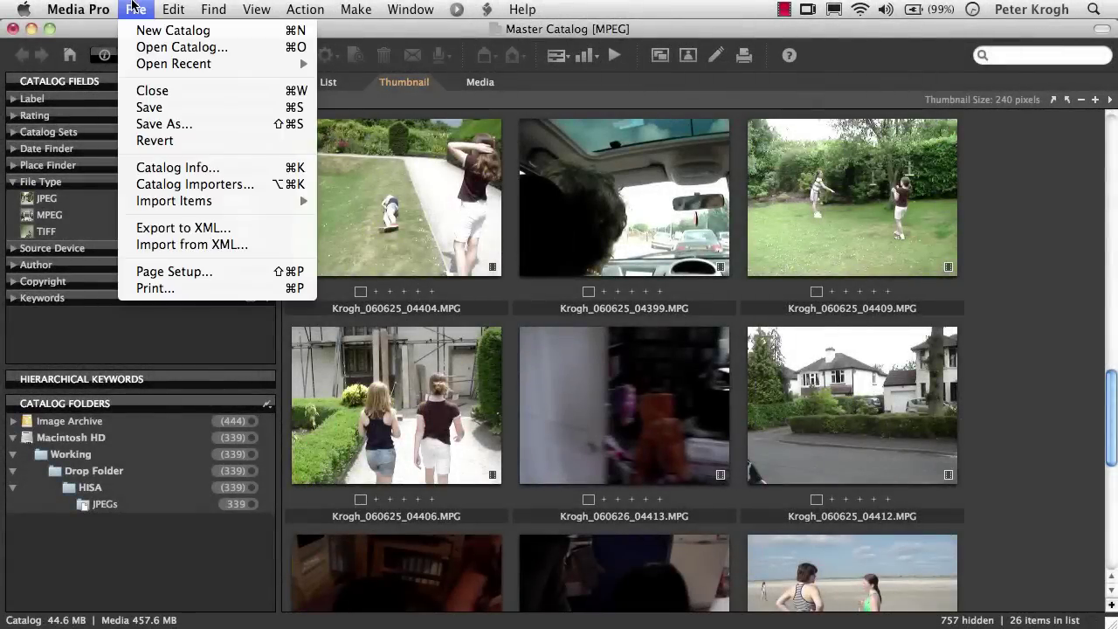
pyautogui.click(172, 114)
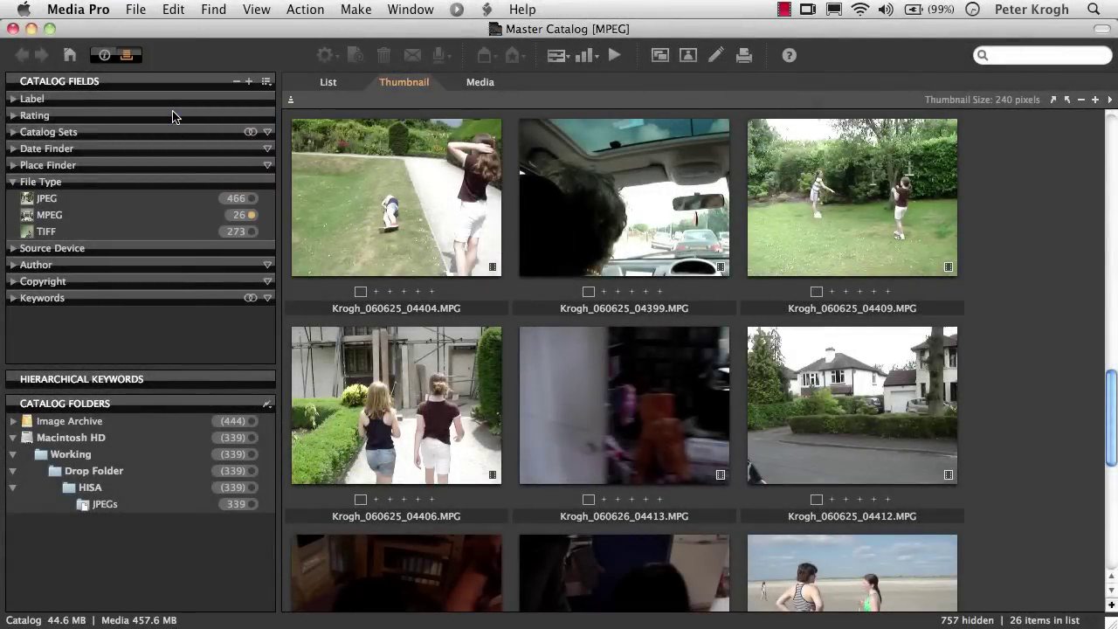